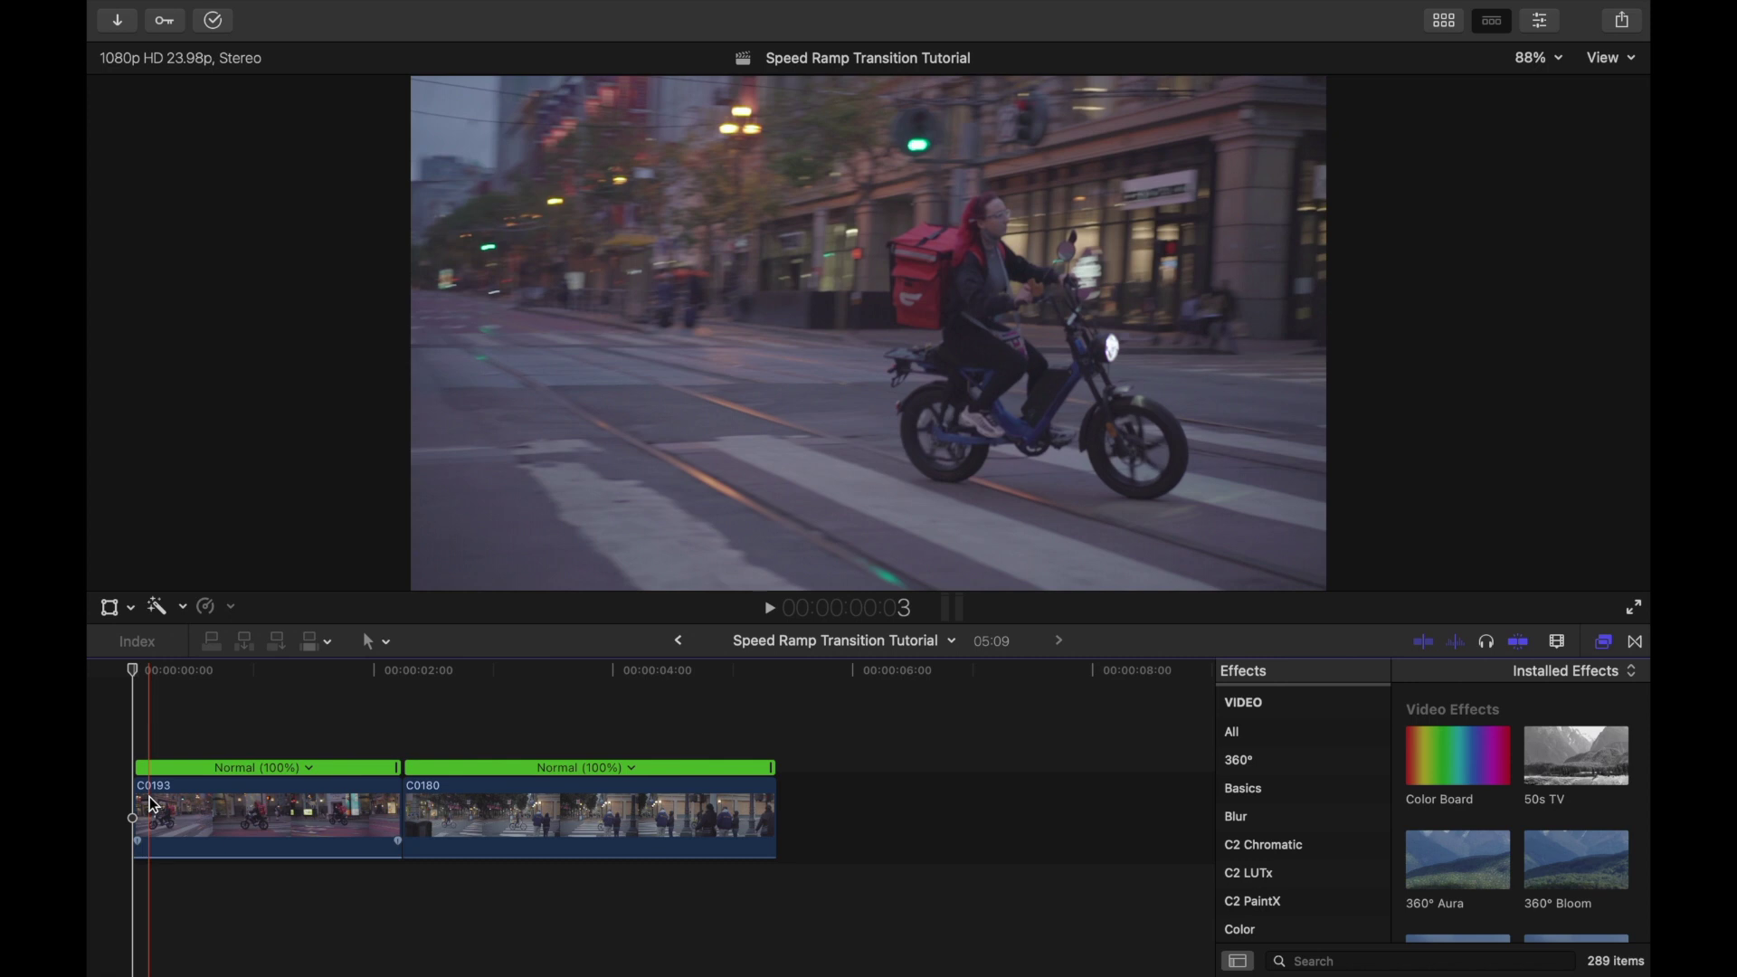
Step: Add two blade speed points to clip C0193 and set its opening section to Fast 8x
left_click(234, 803)
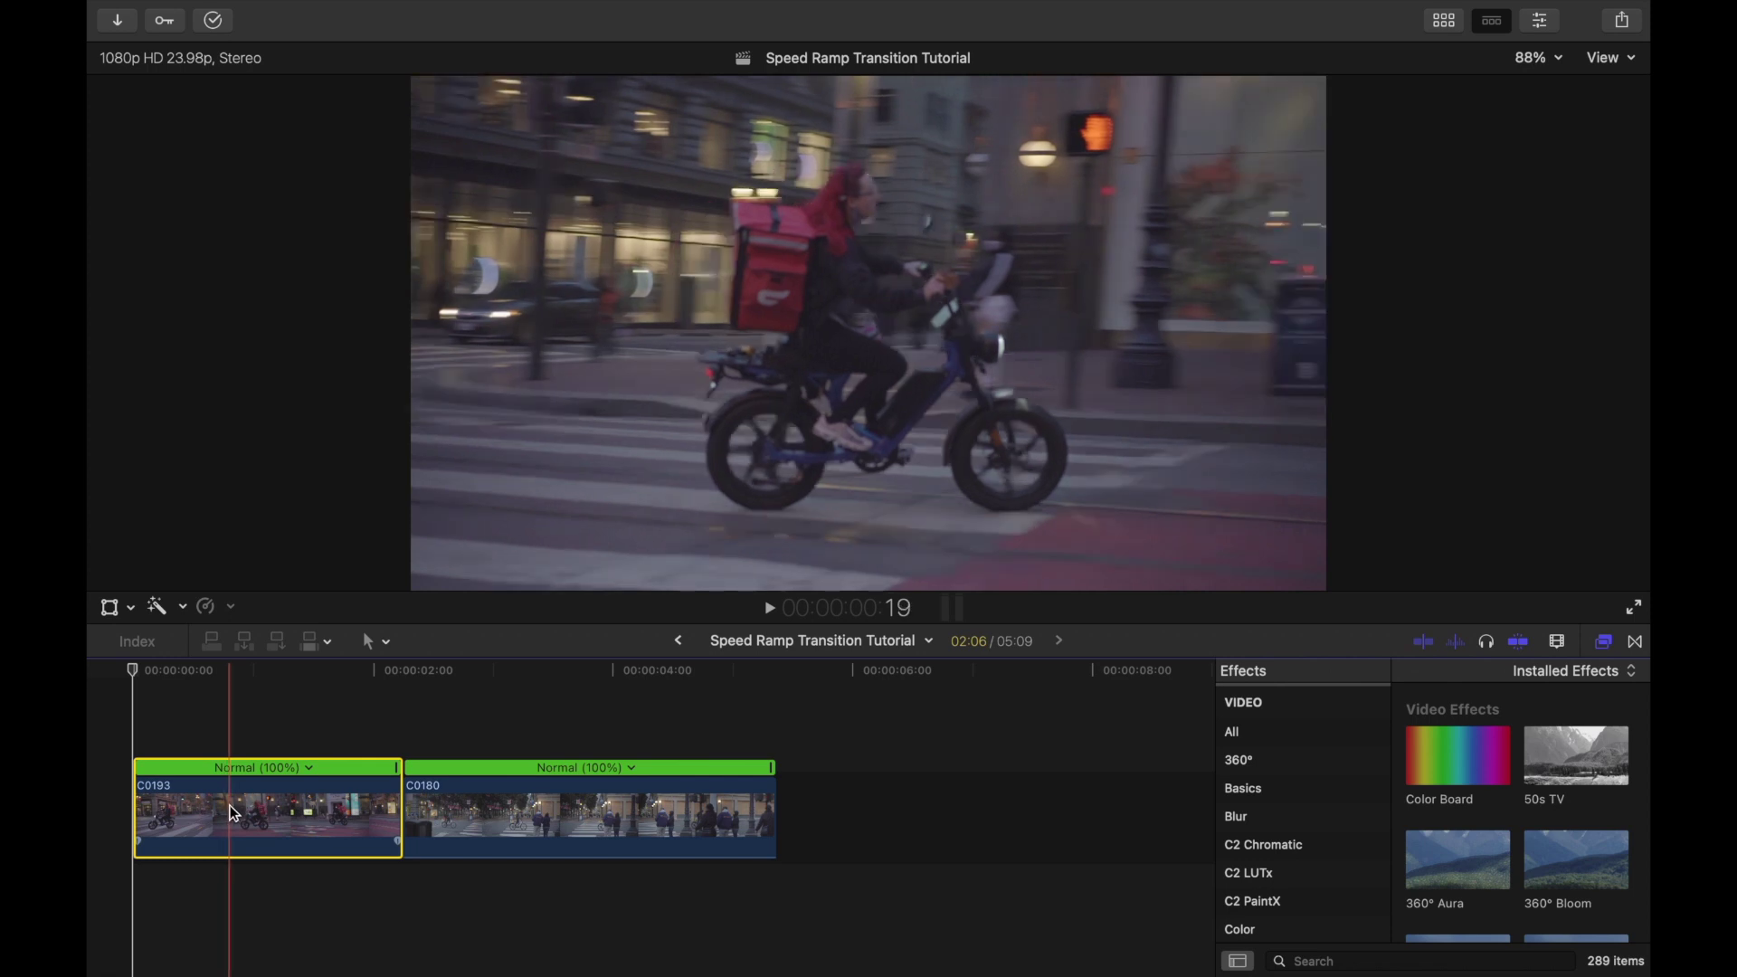
key("shift+b")
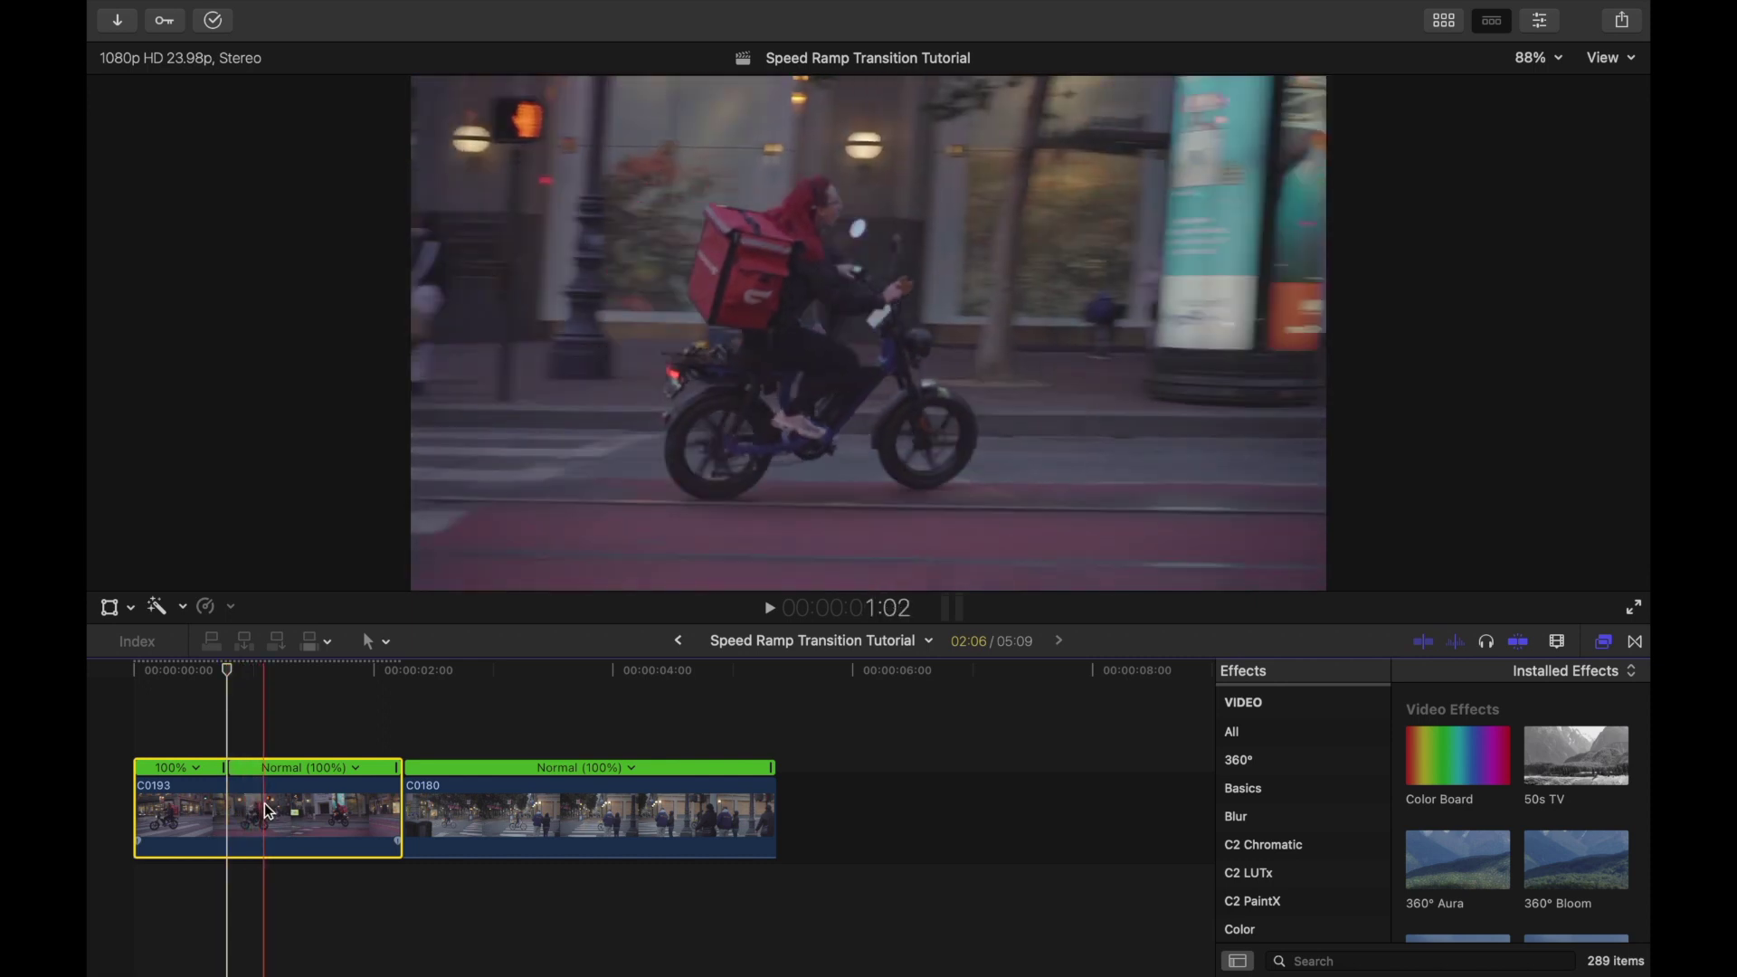
key("shift+b")
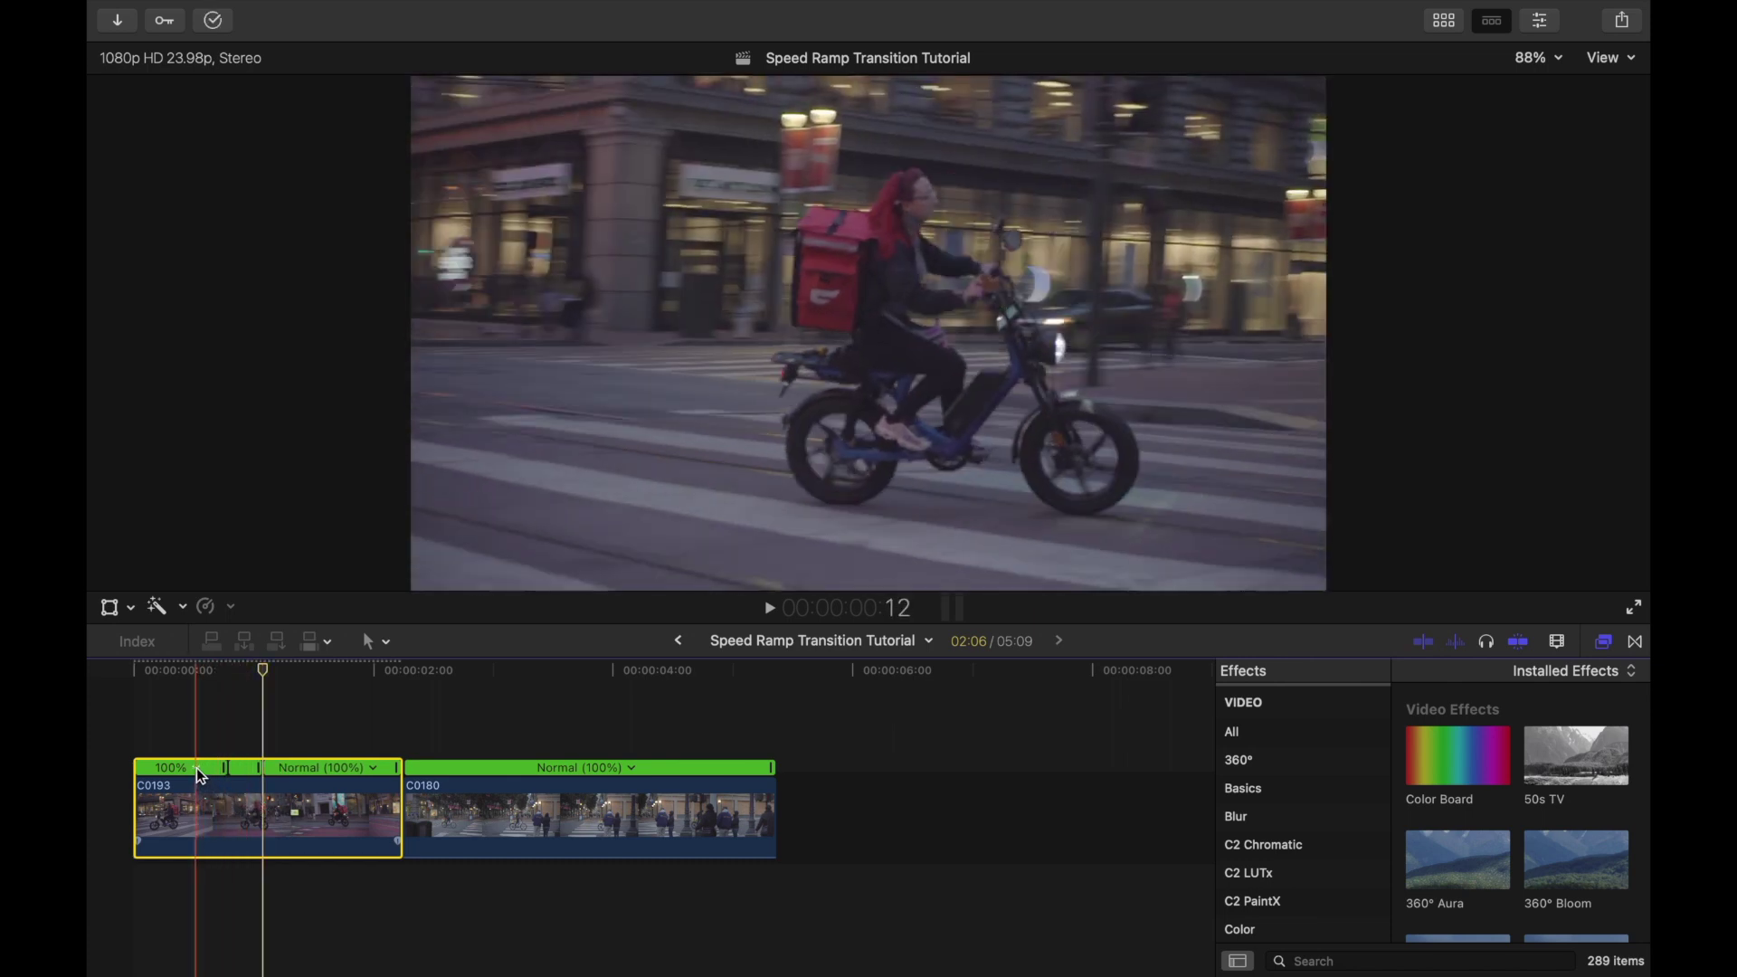
left_click(197, 769)
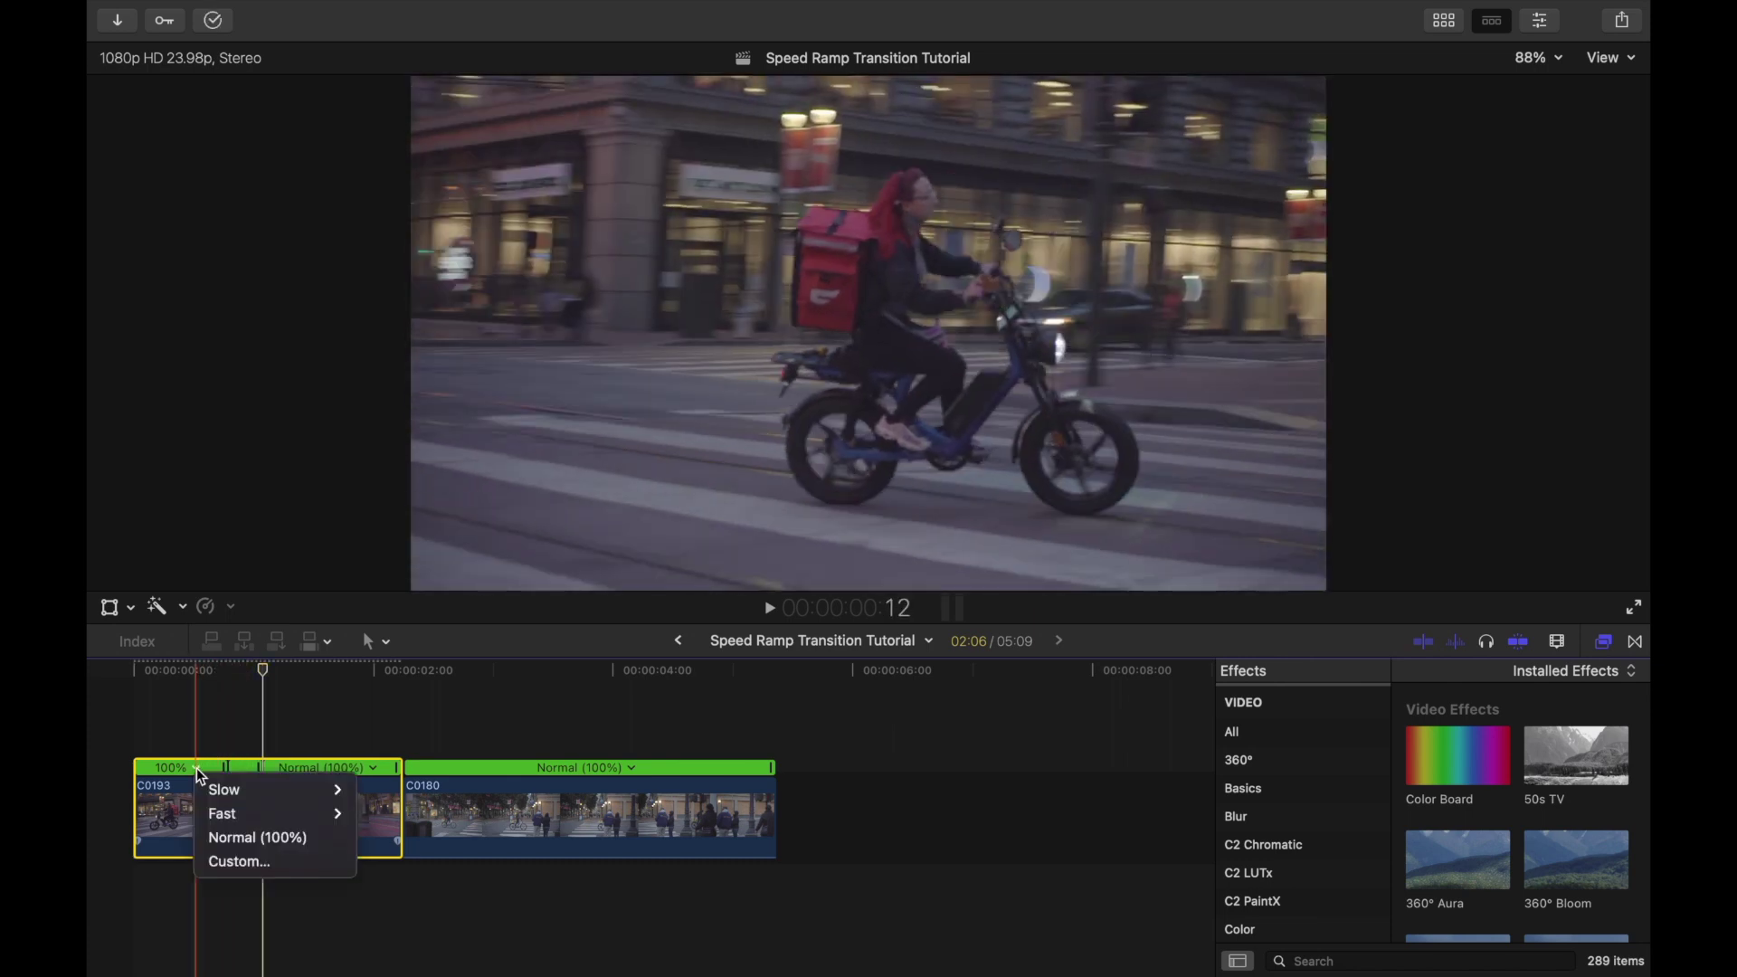
mouse_move(279, 813)
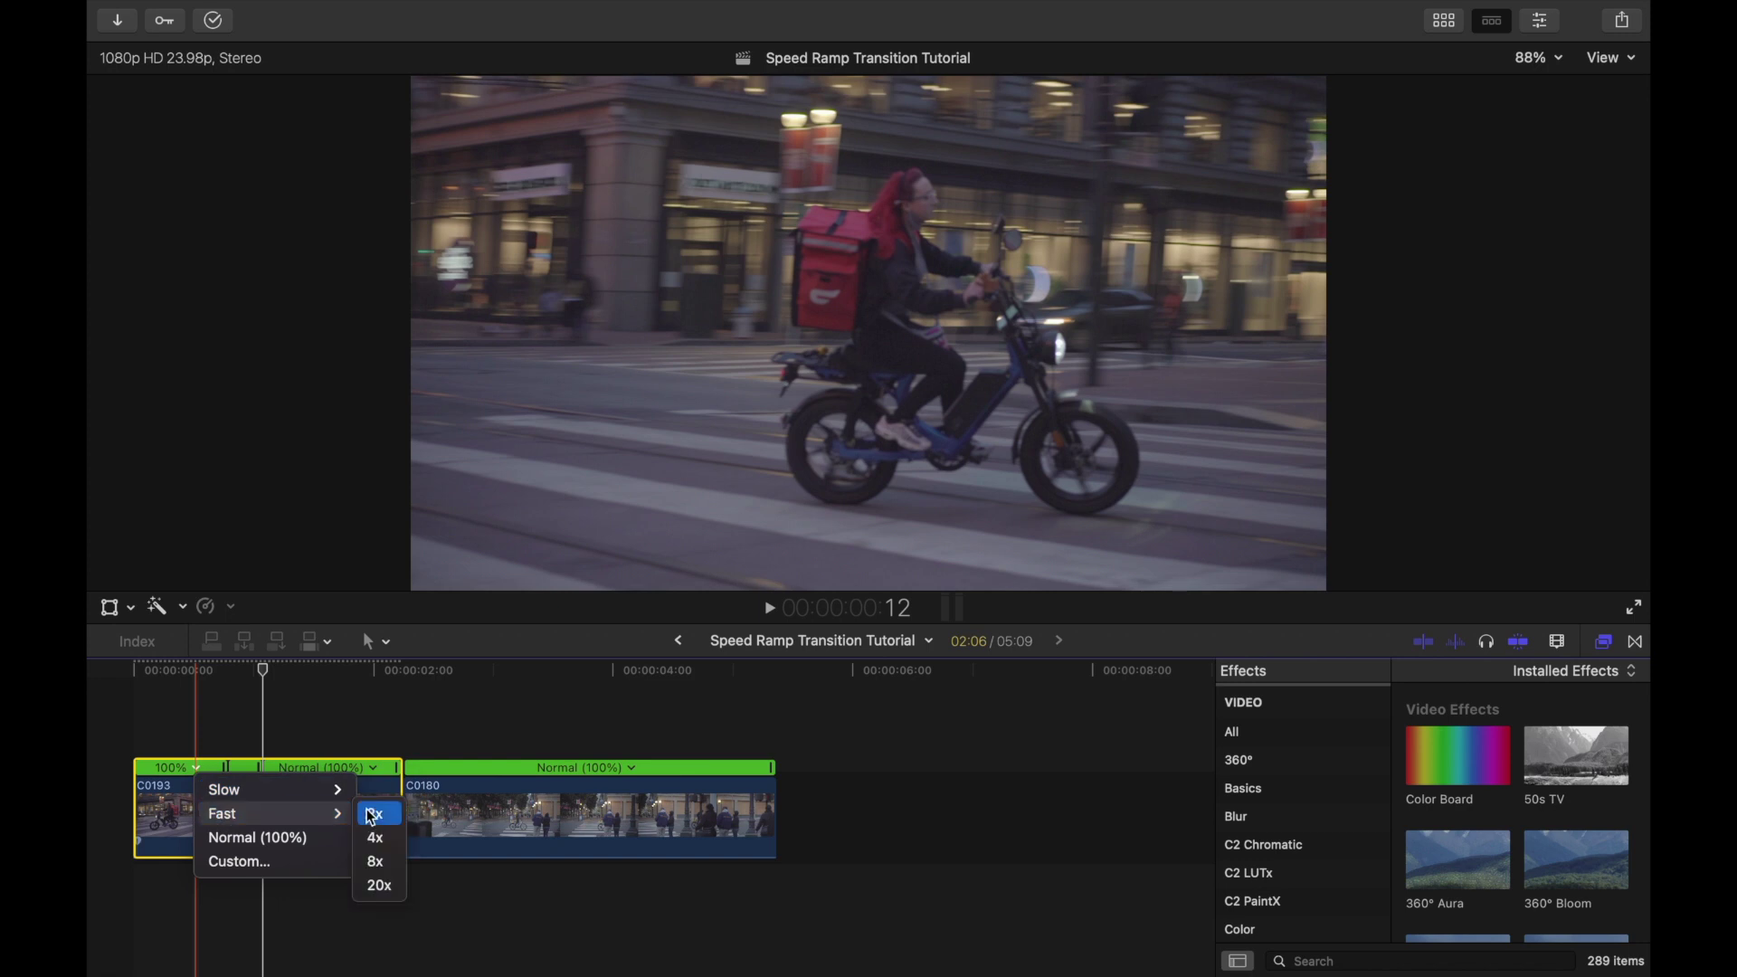
left_click(381, 870)
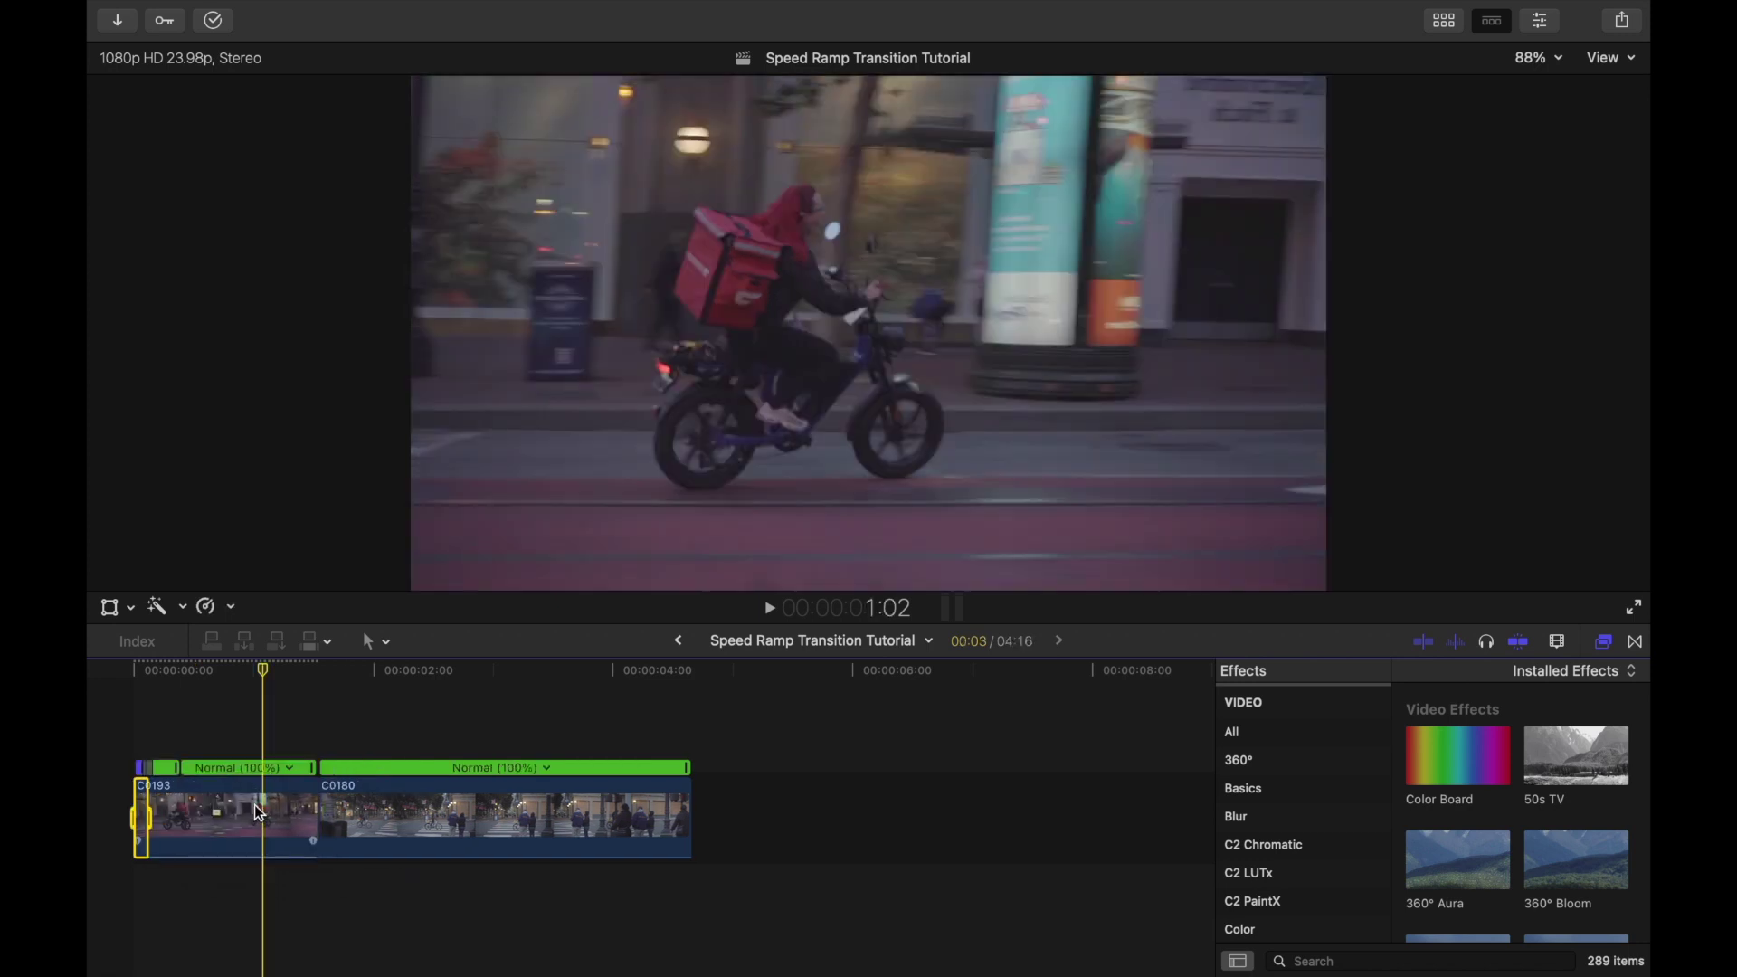
Step: Make C0193's middle section a Custom Automatic slow transition
key("super+equal")
key("super+equal")
scroll(195, 778, "left", 2)
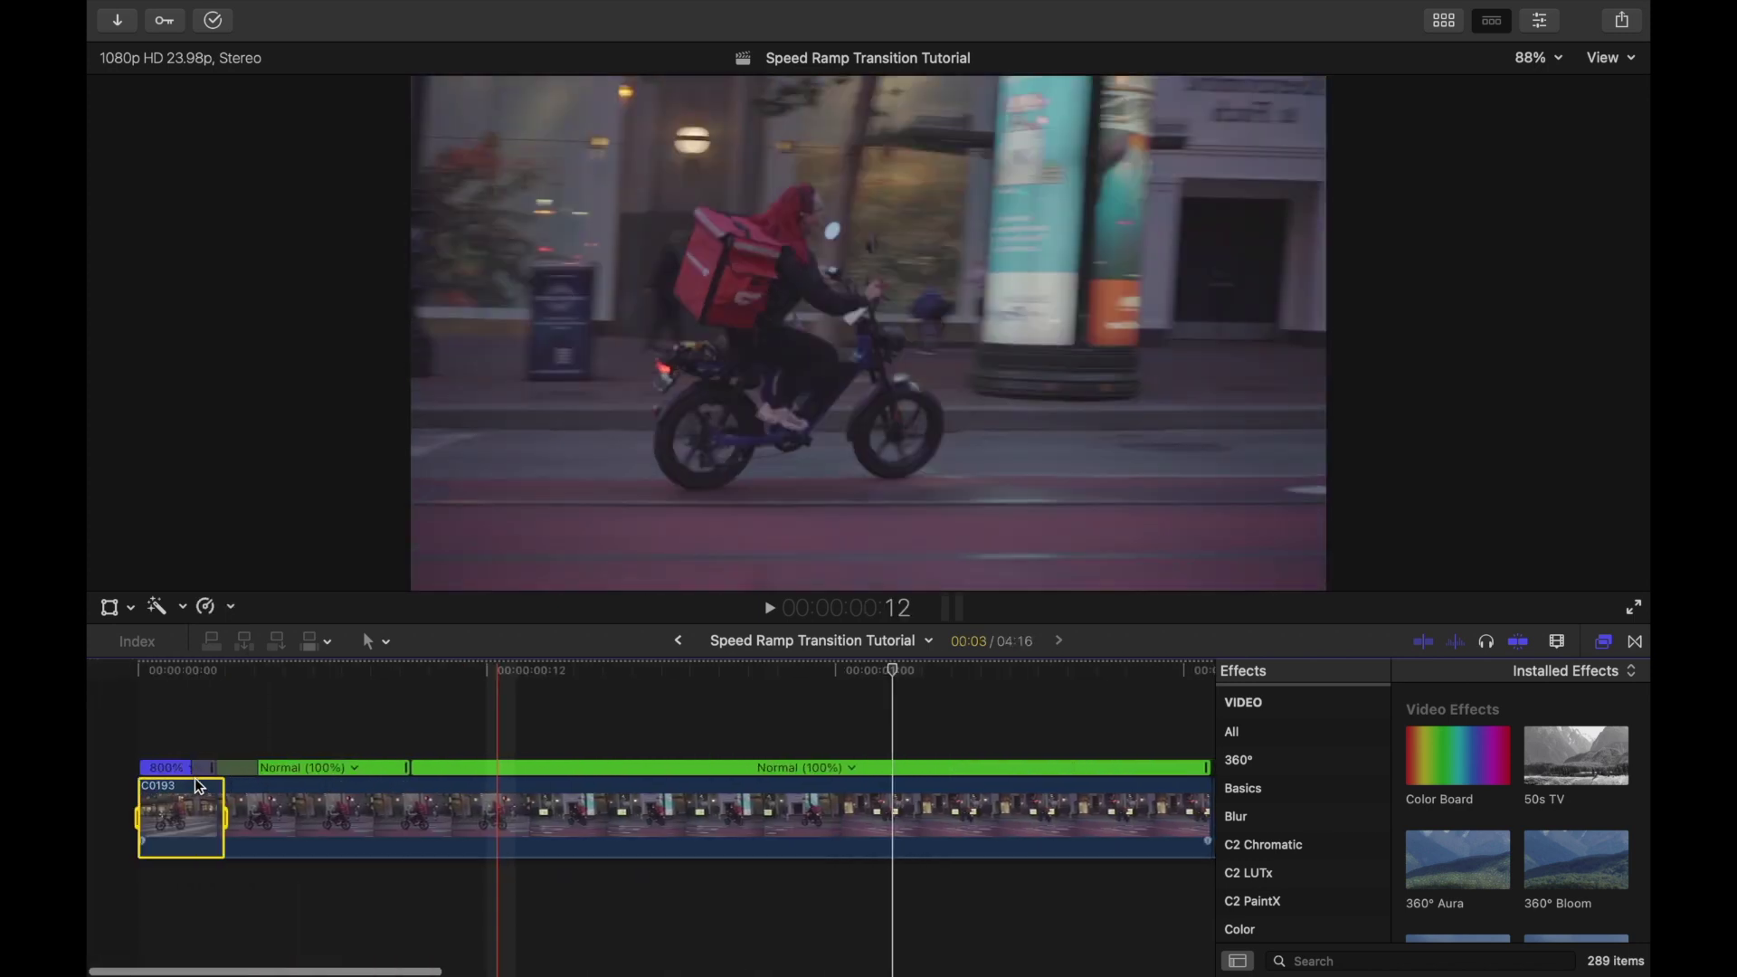
left_click(350, 768)
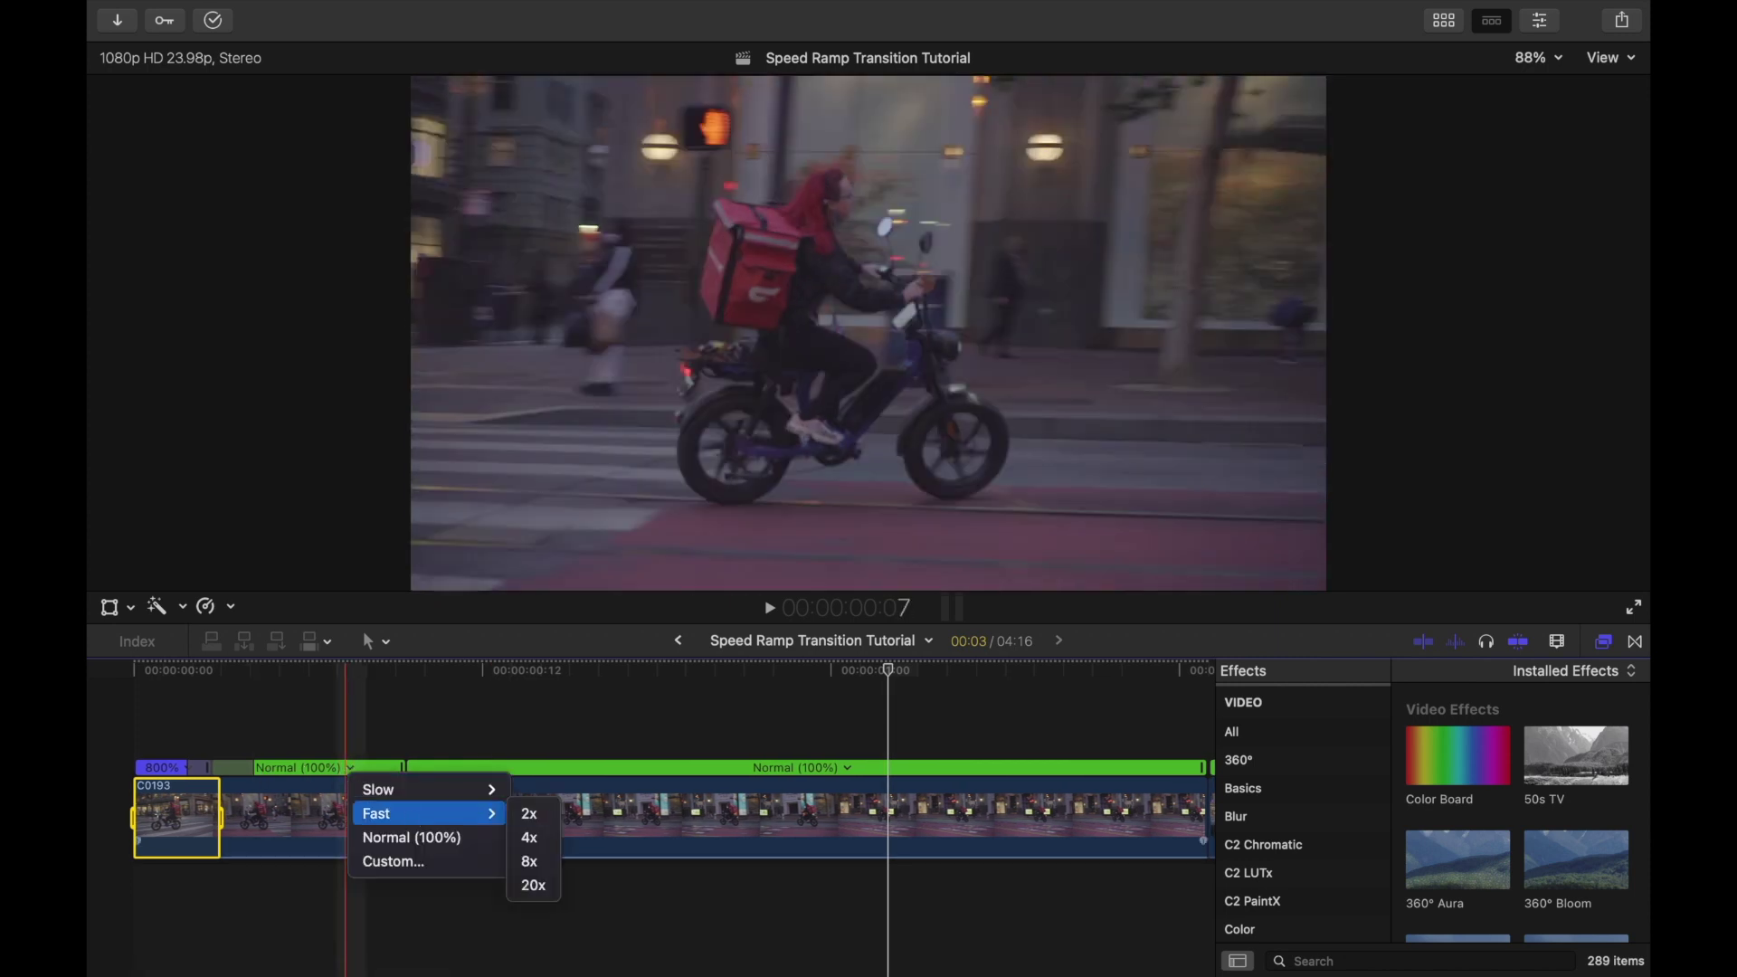
left_click(432, 865)
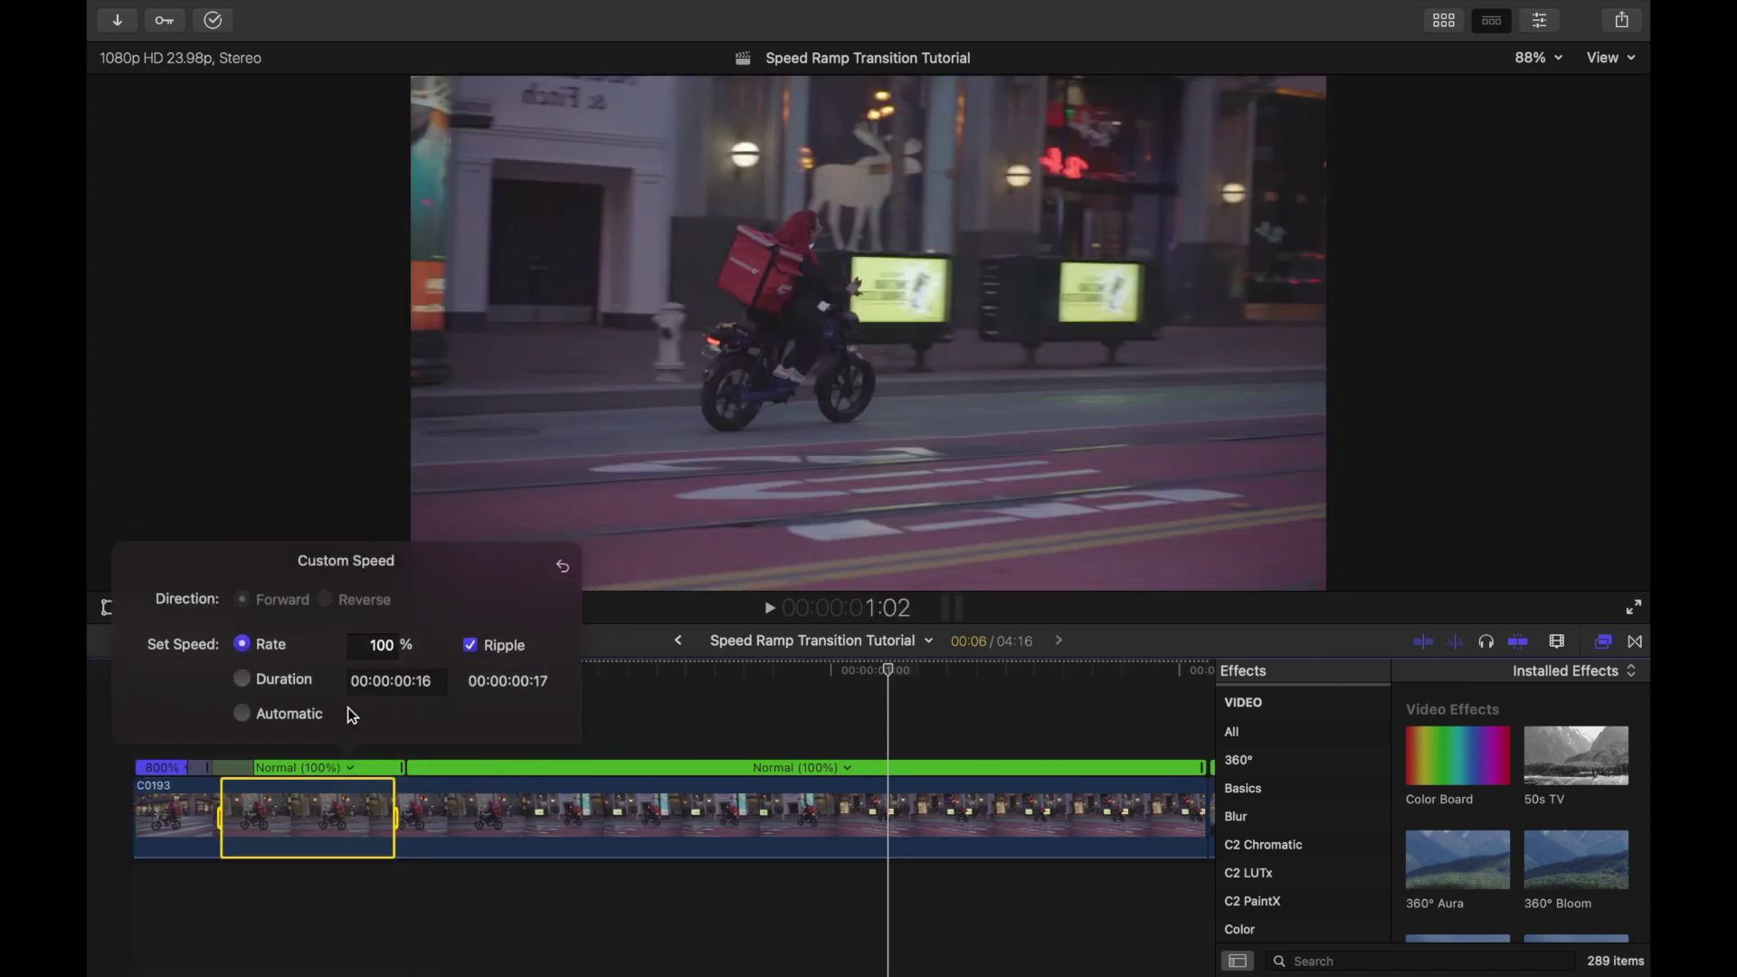
left_click(244, 714)
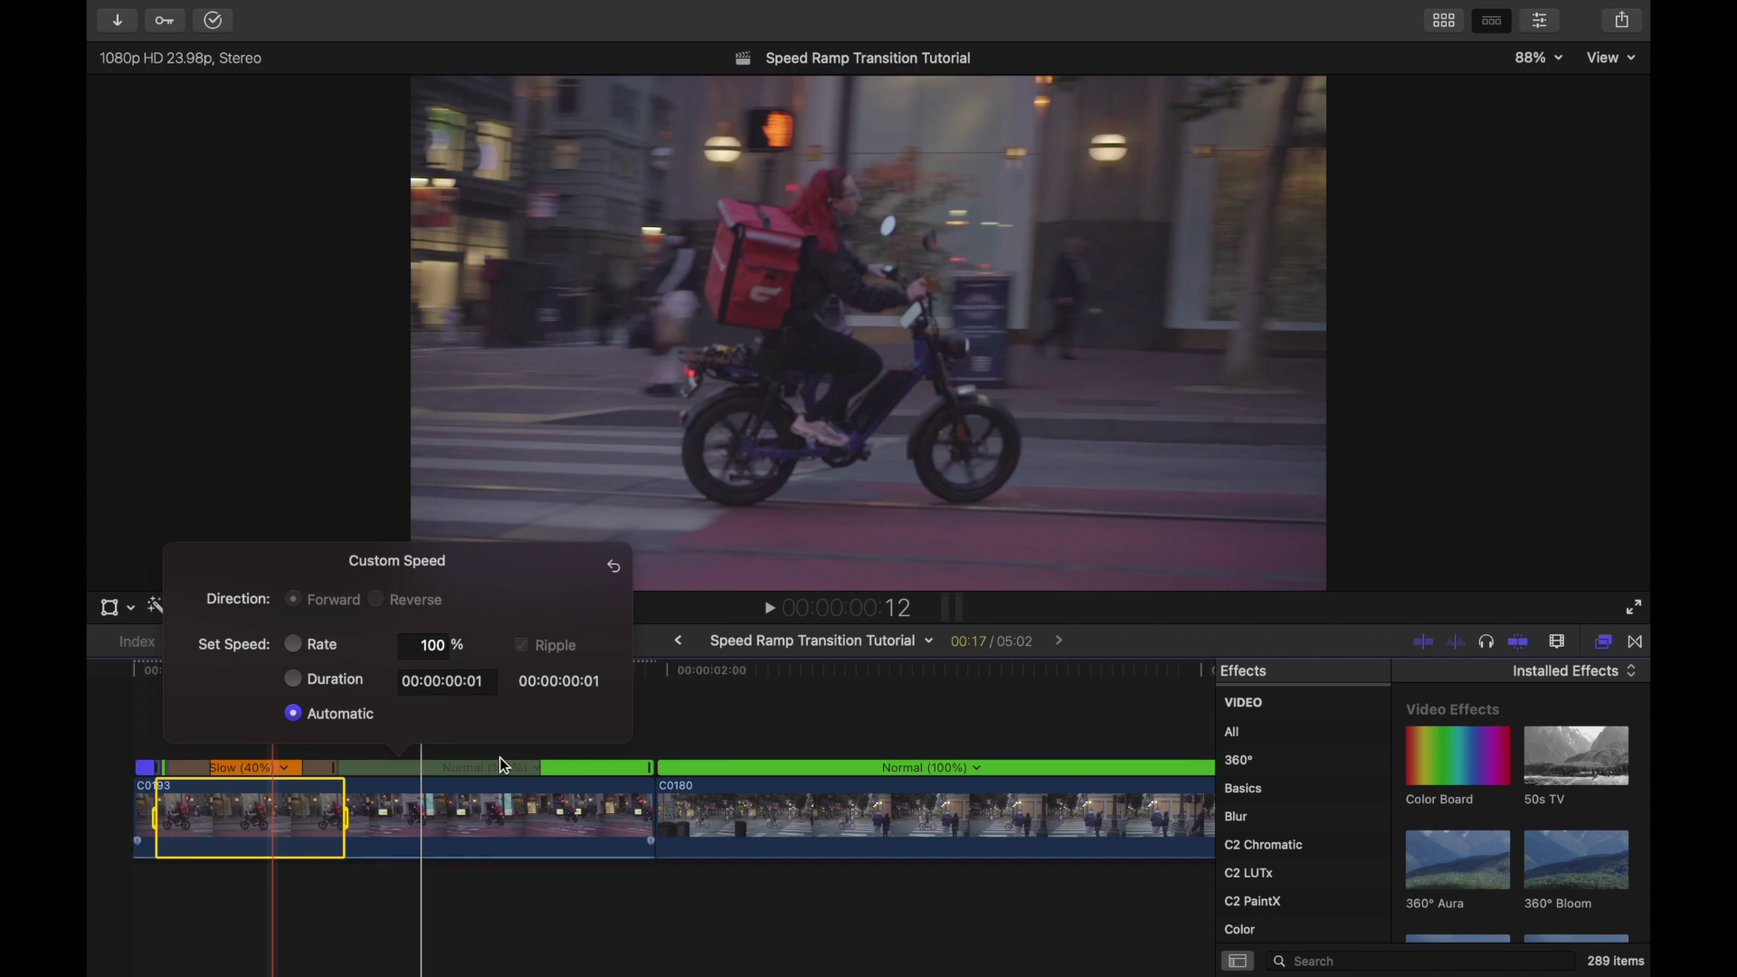
left_click(541, 769)
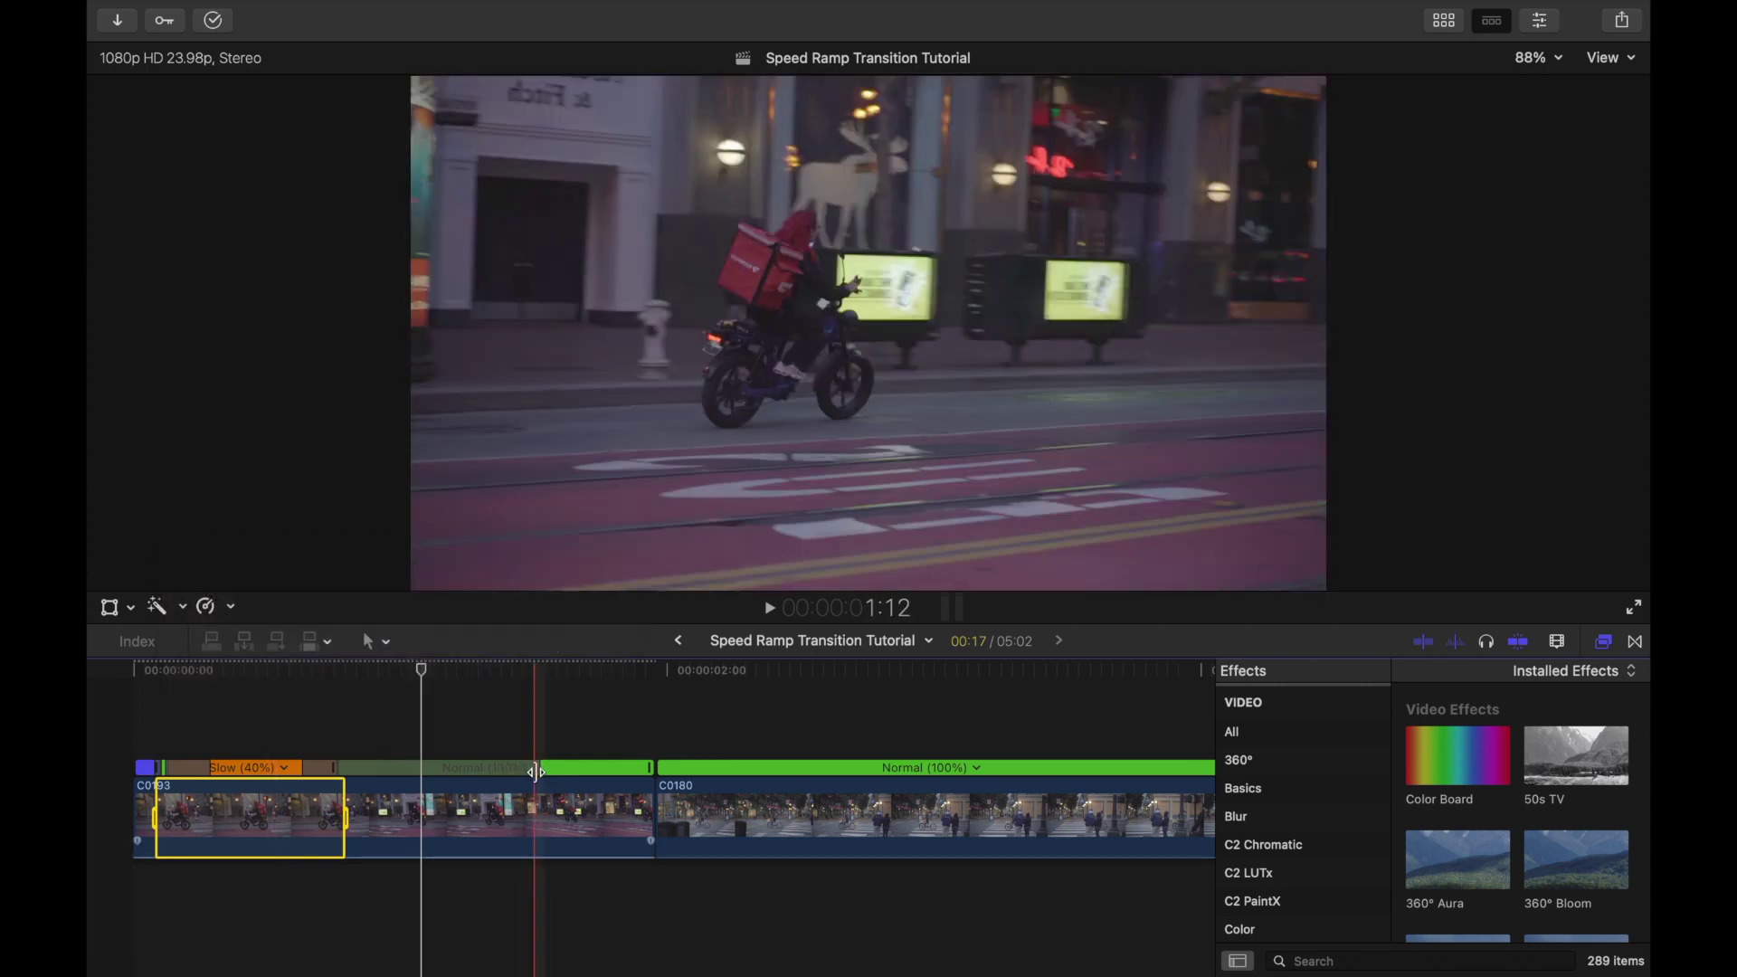
Step: Set C0193's final normal-speed section to Fast 8x
left_click(557, 768)
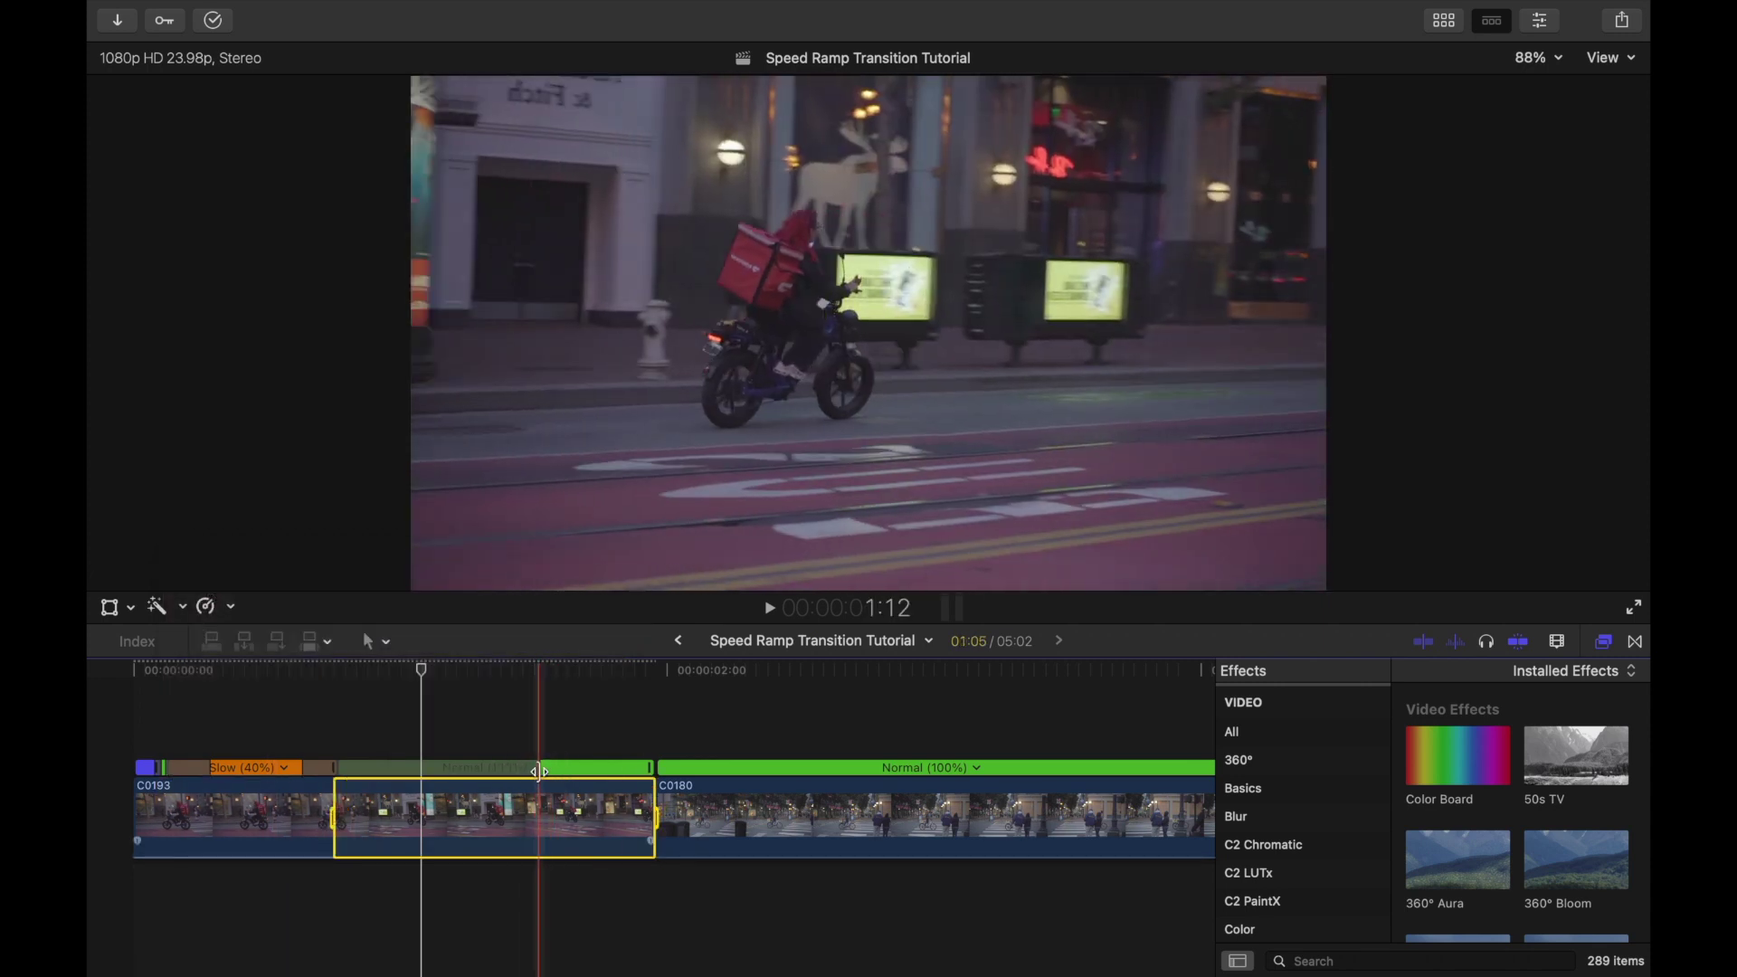
left_click(541, 770)
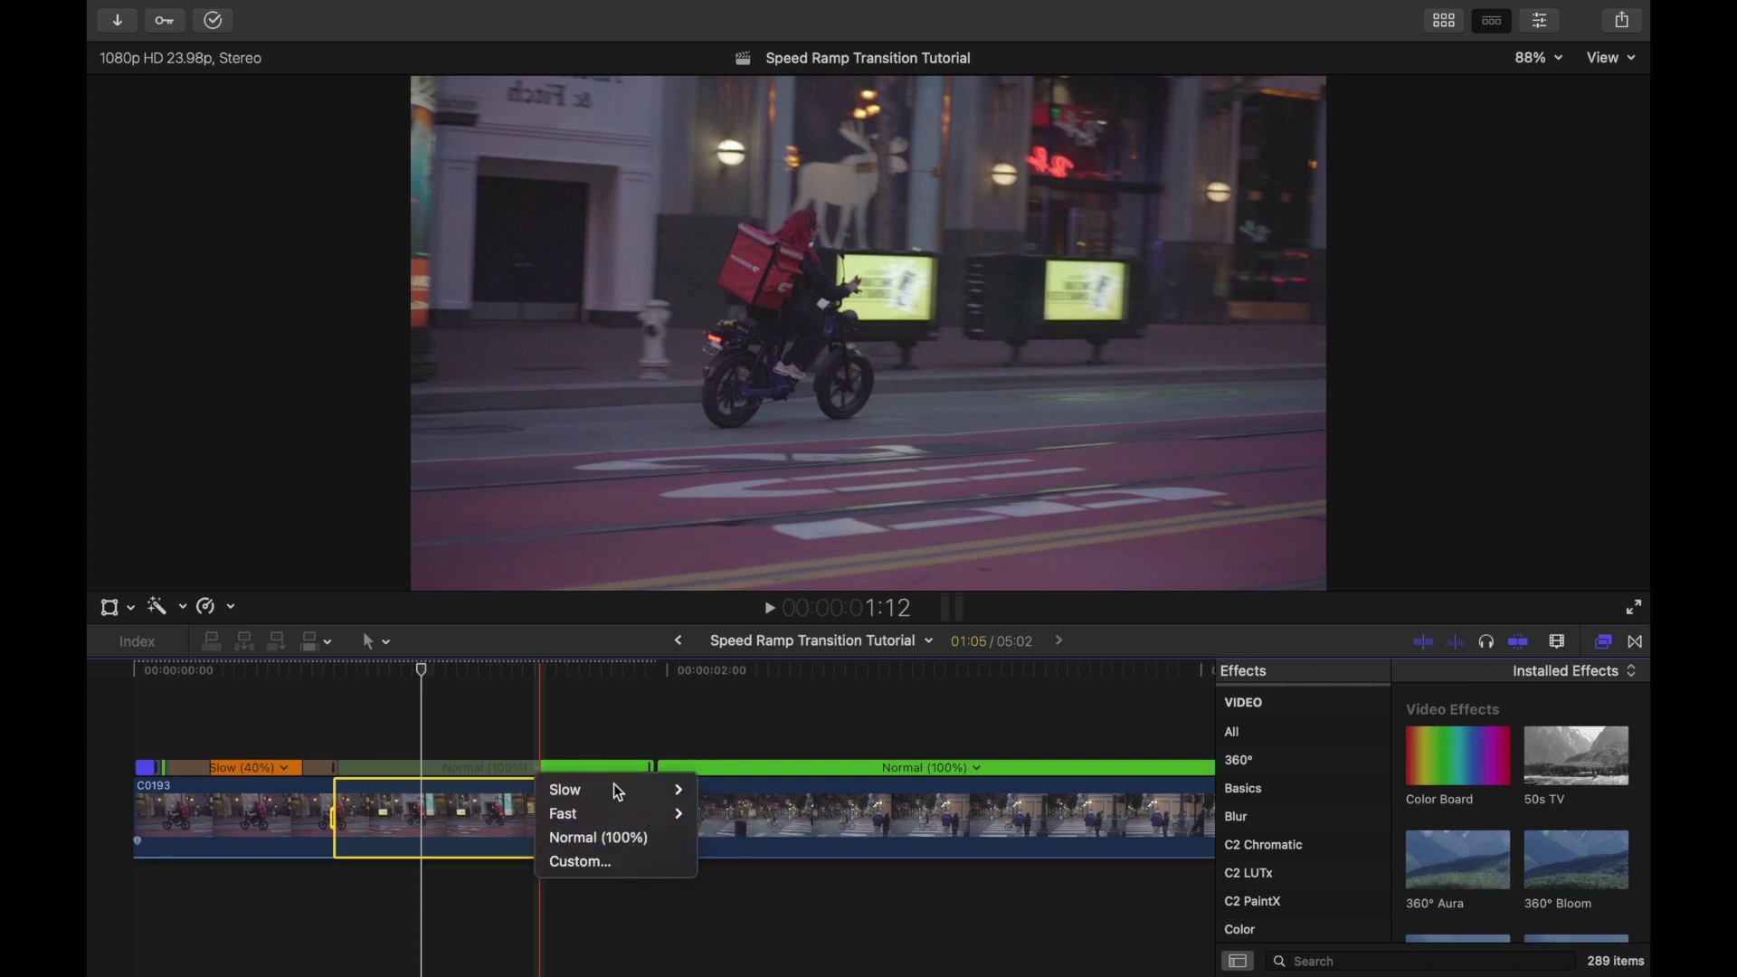
mouse_move(651, 812)
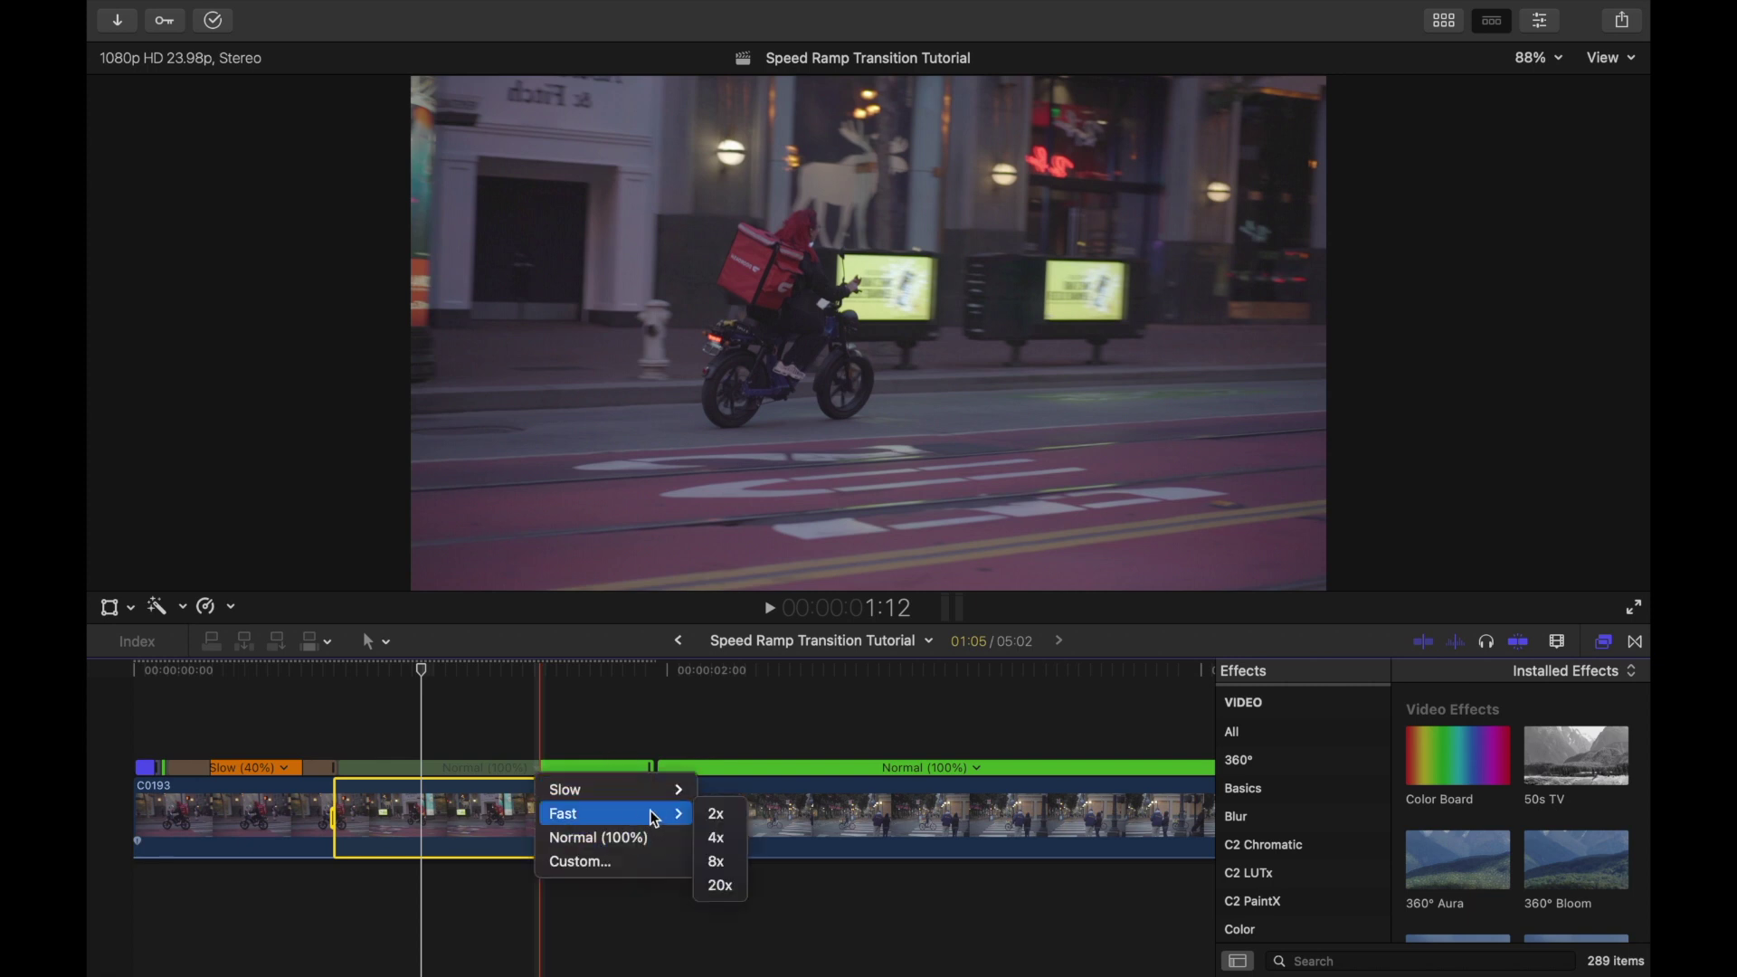
left_click(719, 865)
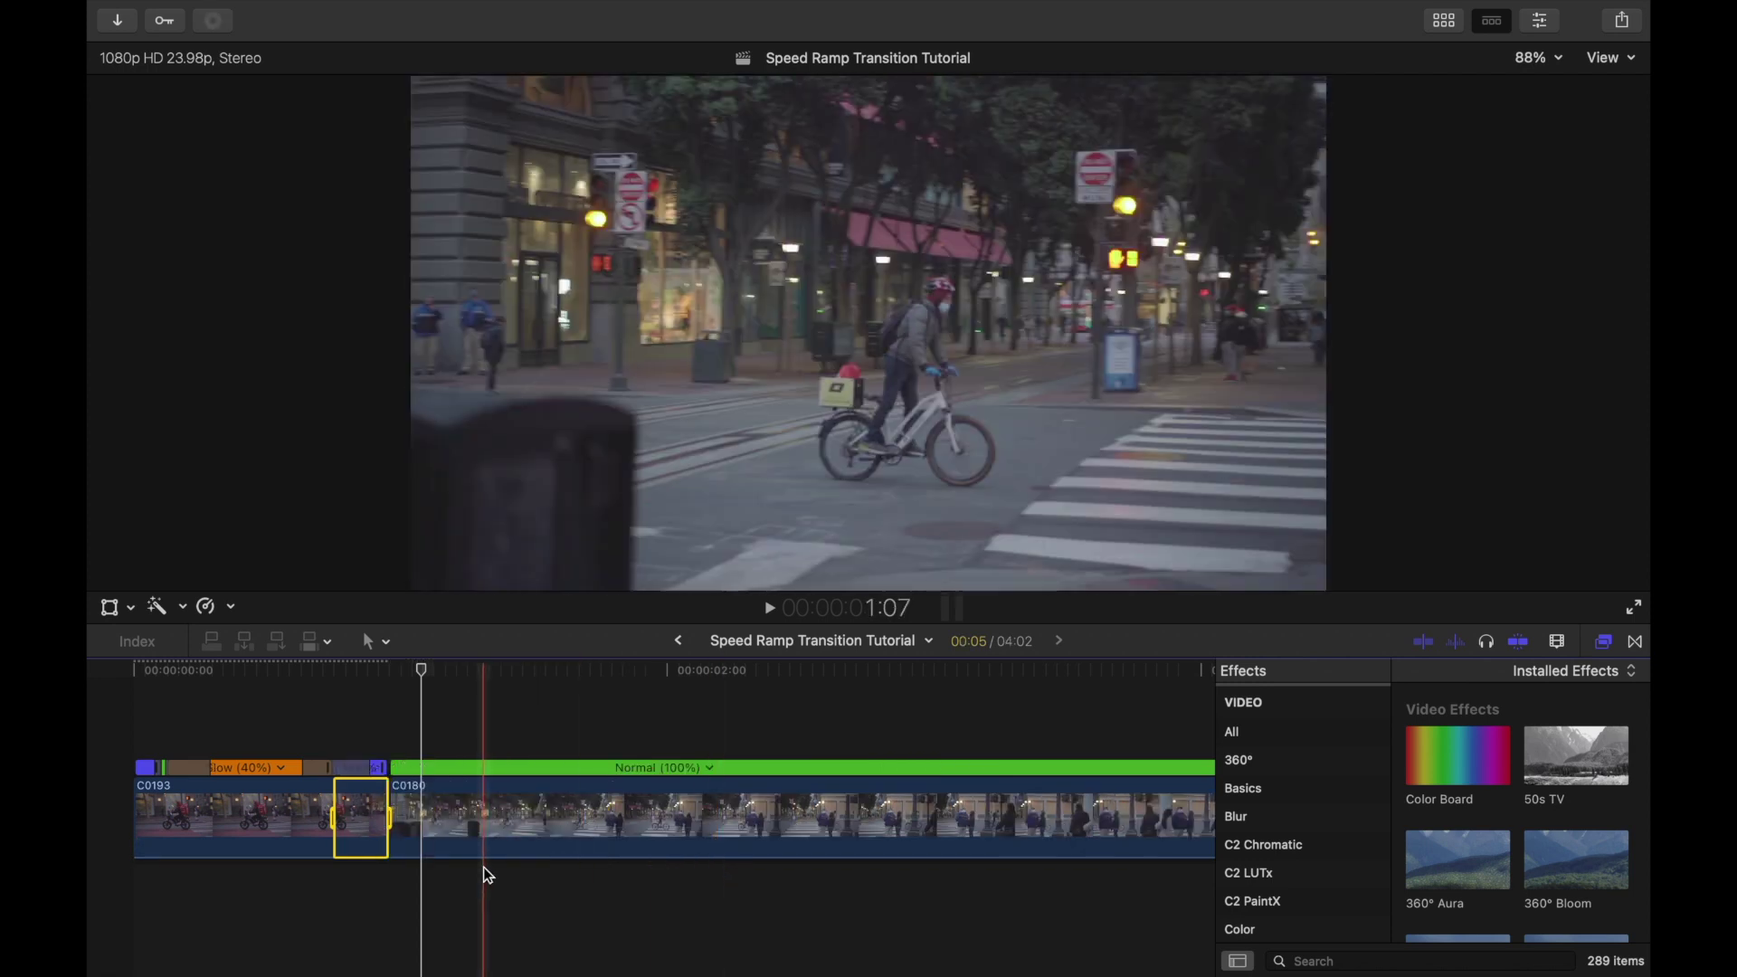
Step: Play back the C0193 speed ramp from the start, then select clip C0180
left_click(270, 831)
left_click(133, 886)
key("space")
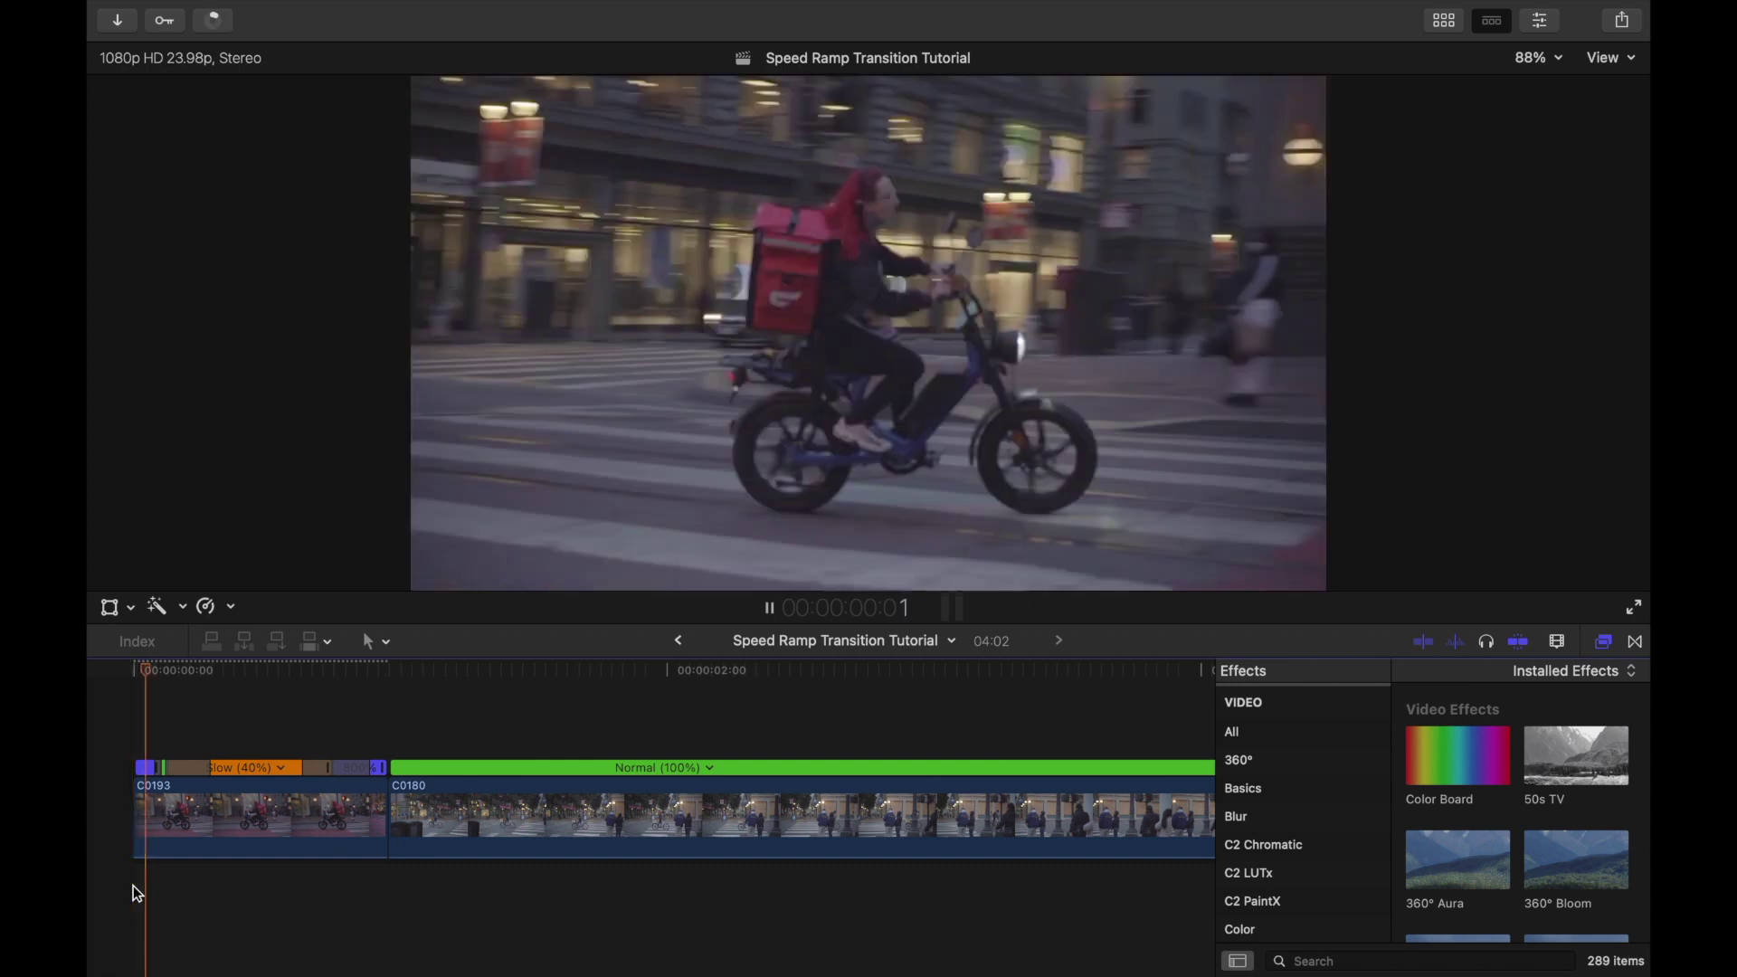
key("Home")
key("space")
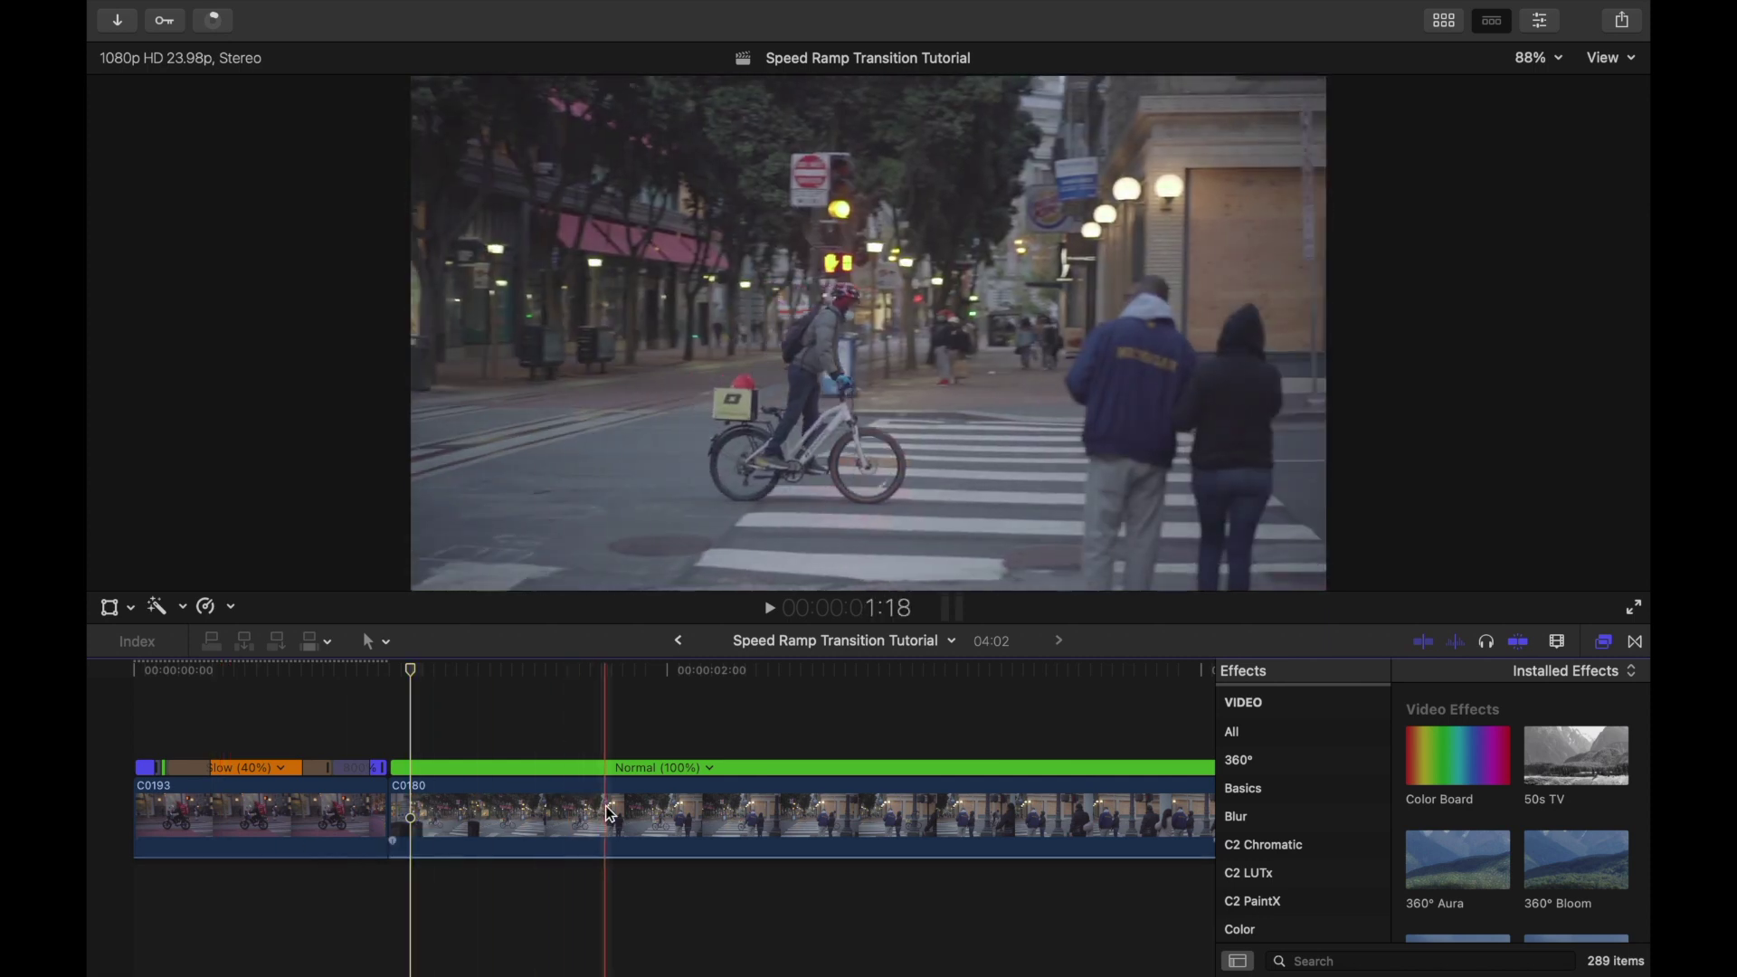
left_click(561, 815)
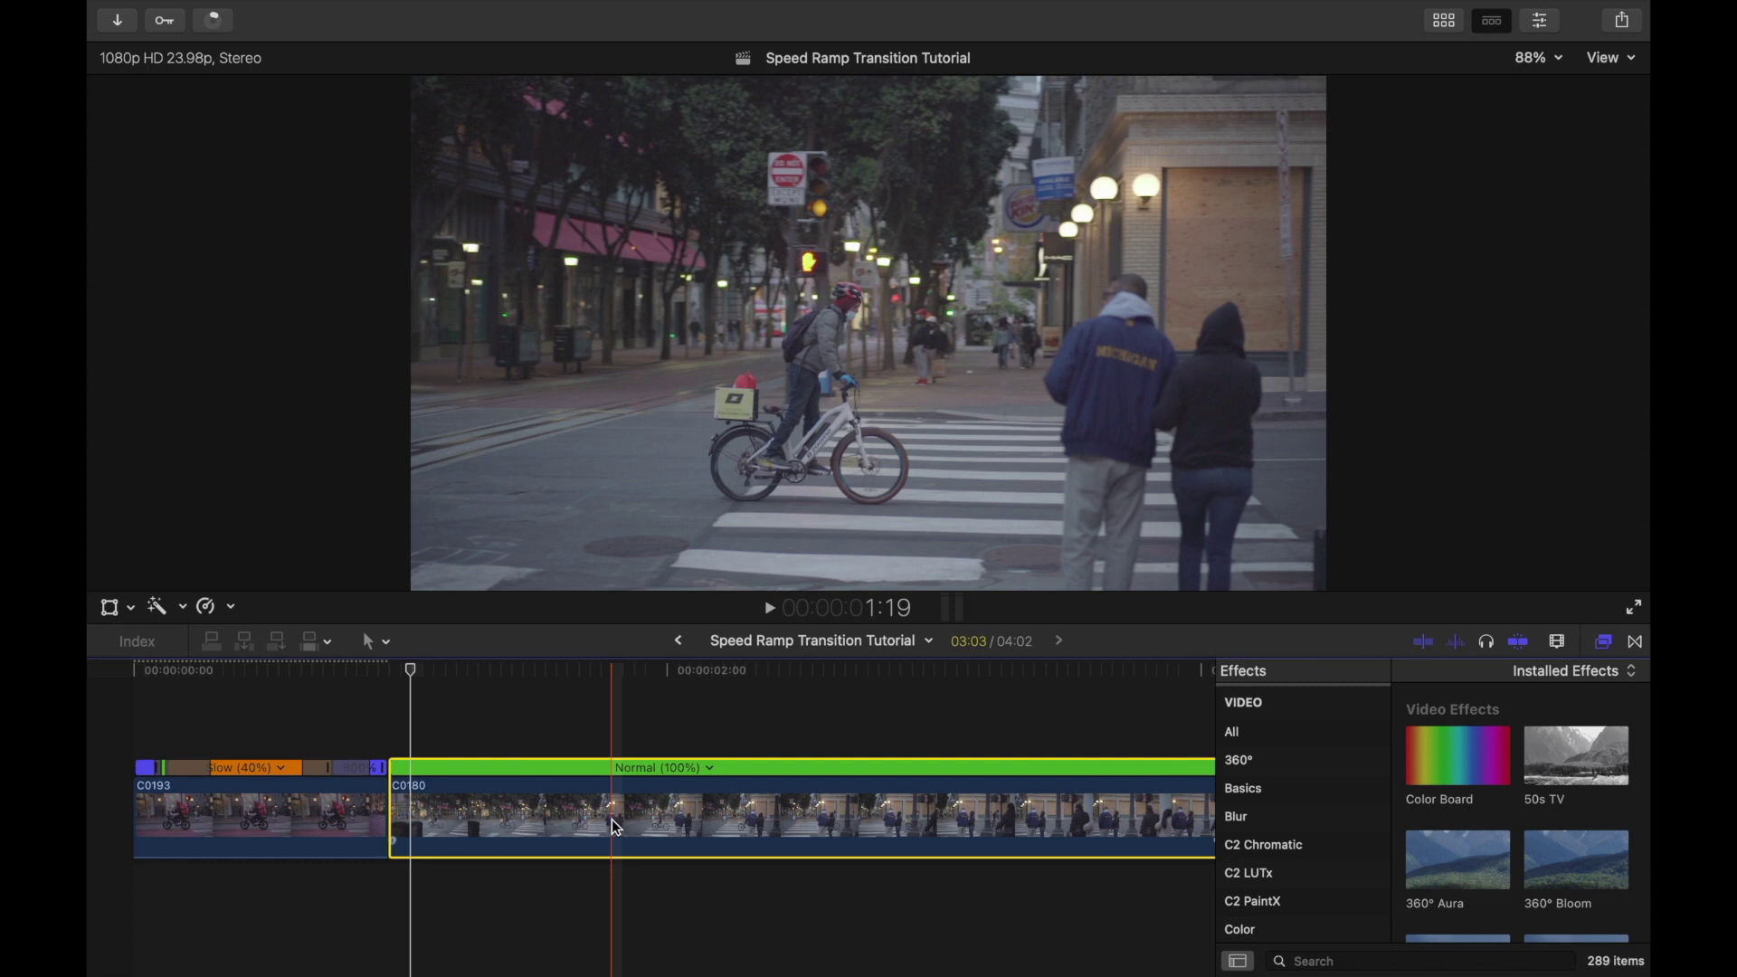
Step: Blade C0180's speed at the ramp start and transition end points
left_click(616, 827)
key("shift+b")
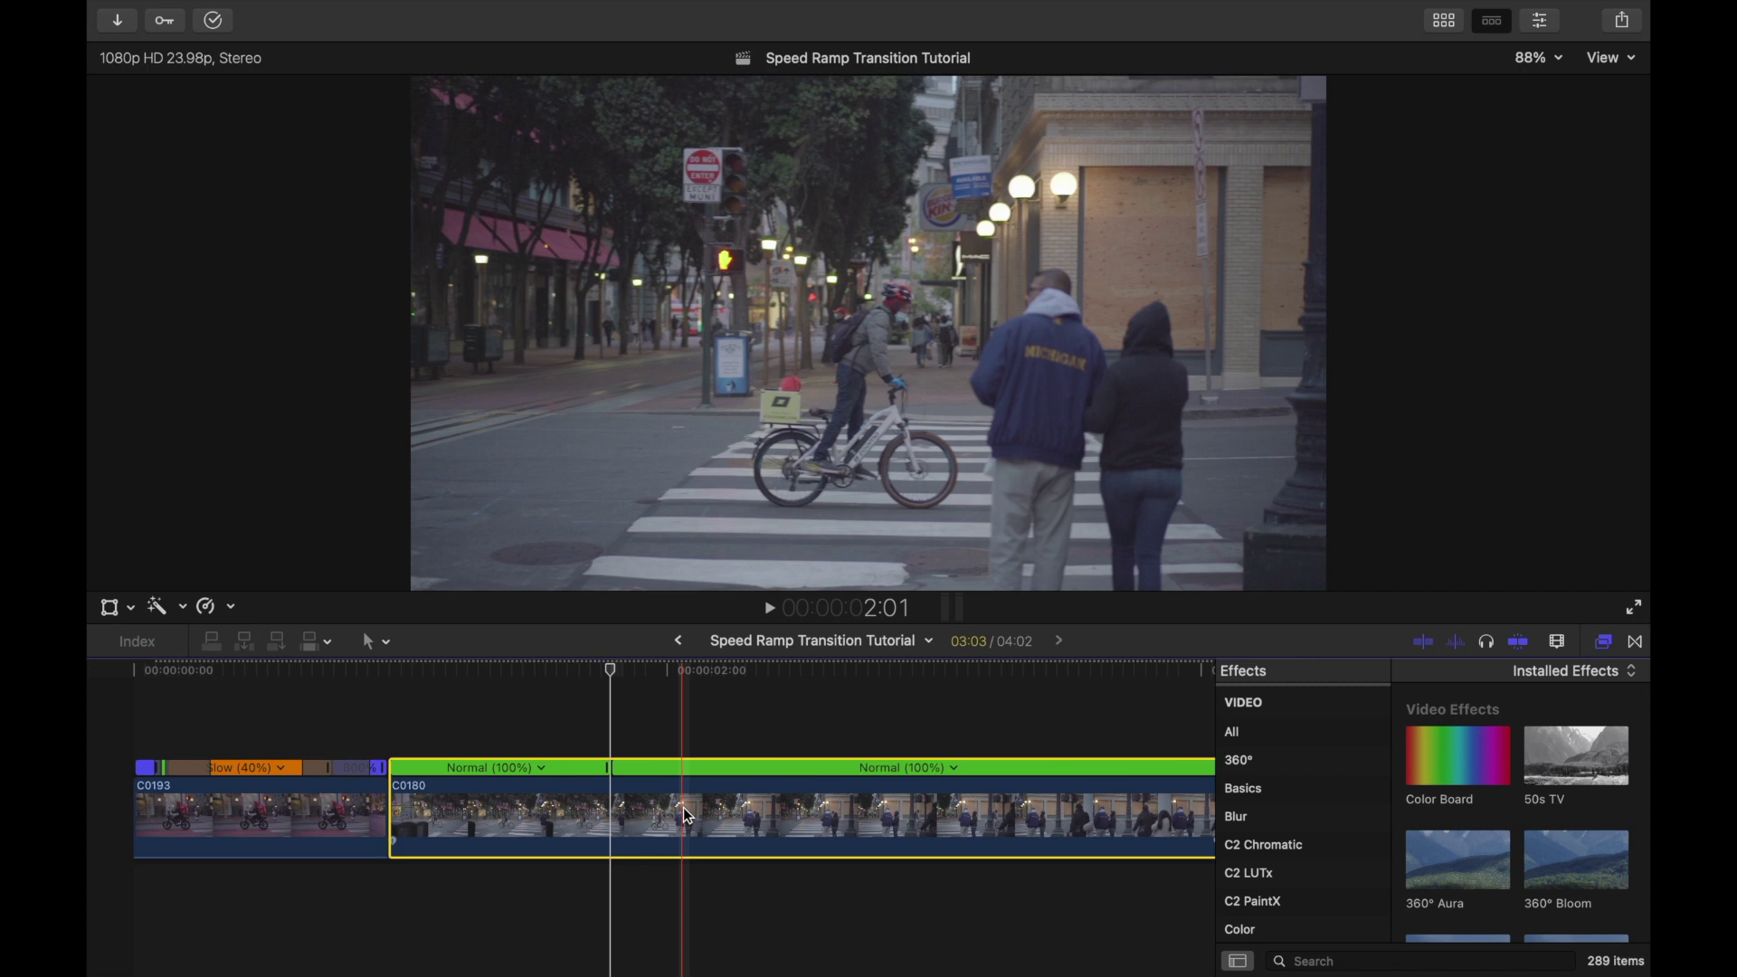
left_click(683, 807)
key("shift+b")
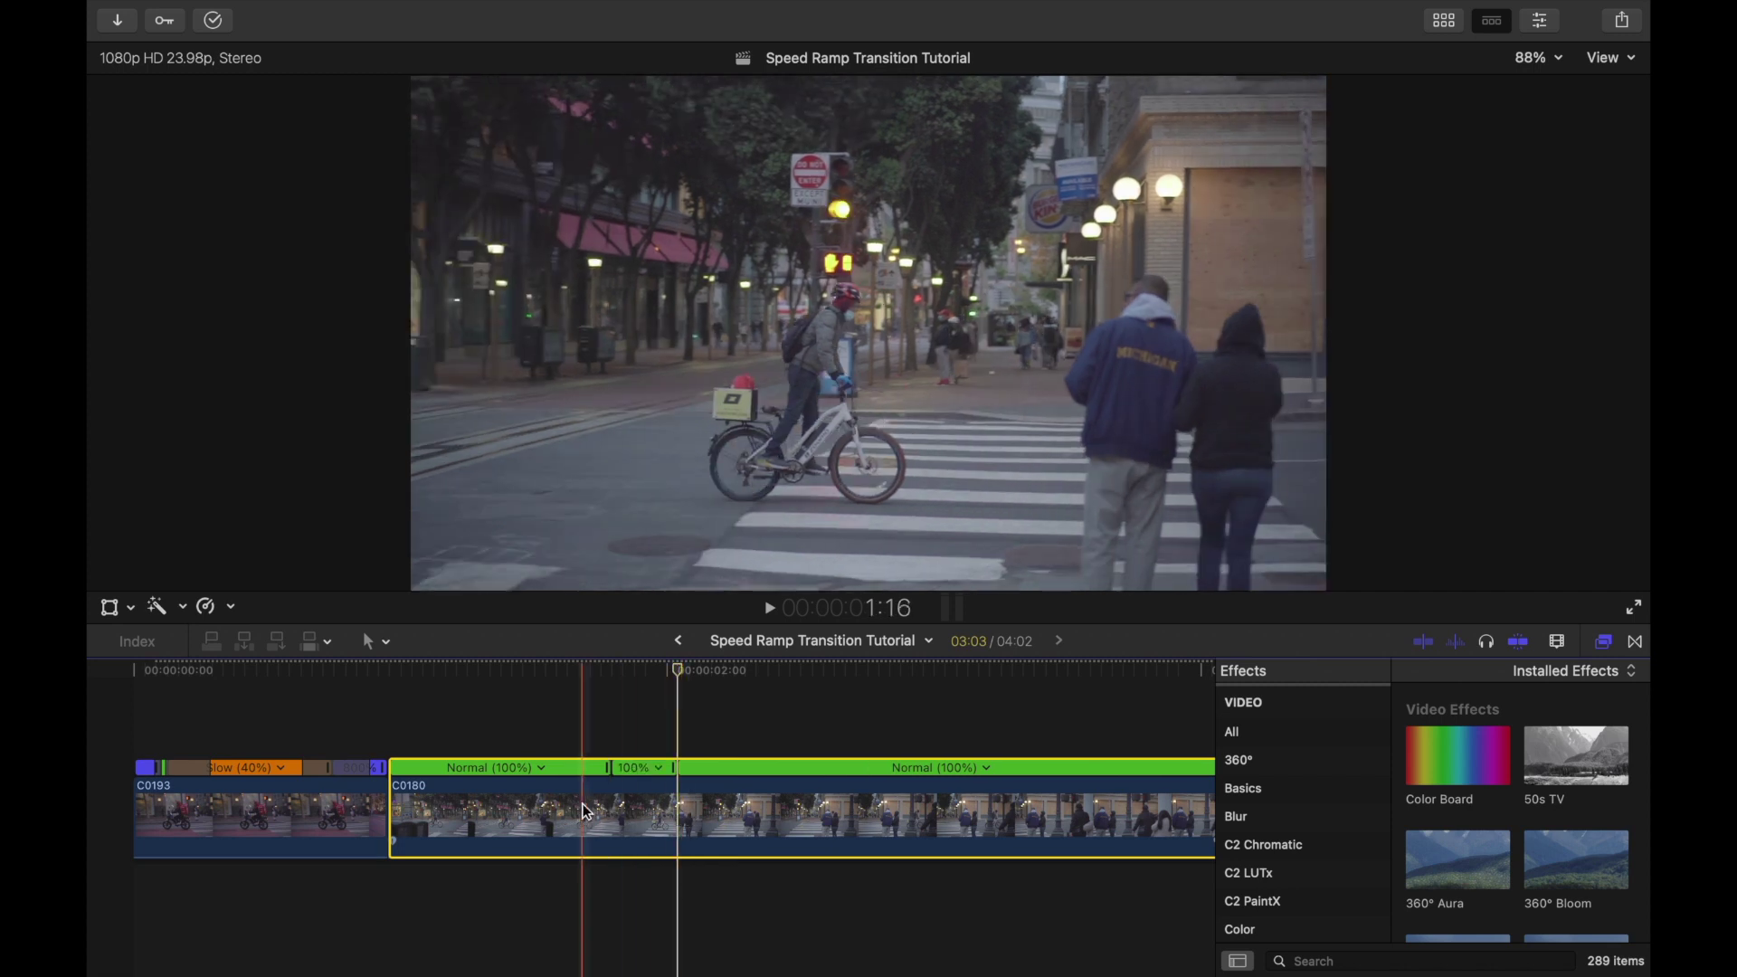
Step: Set C0180's first speed section to Fast 8x
left_click(541, 769)
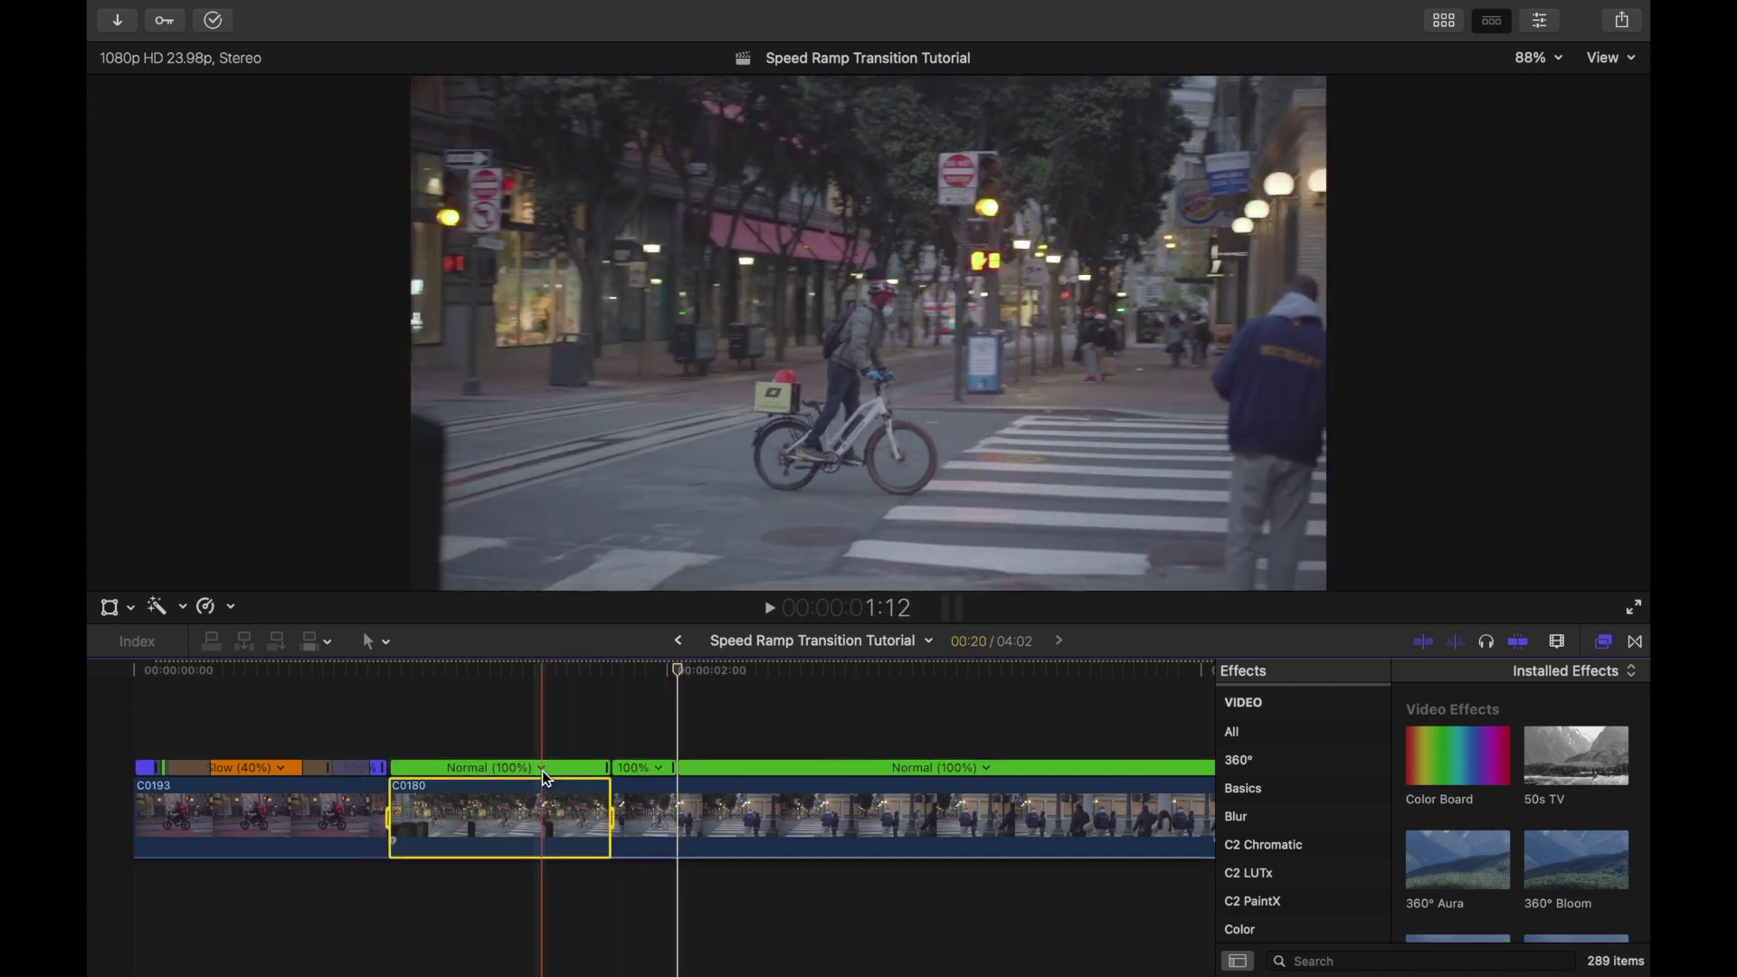
left_click(541, 767)
mouse_move(579, 812)
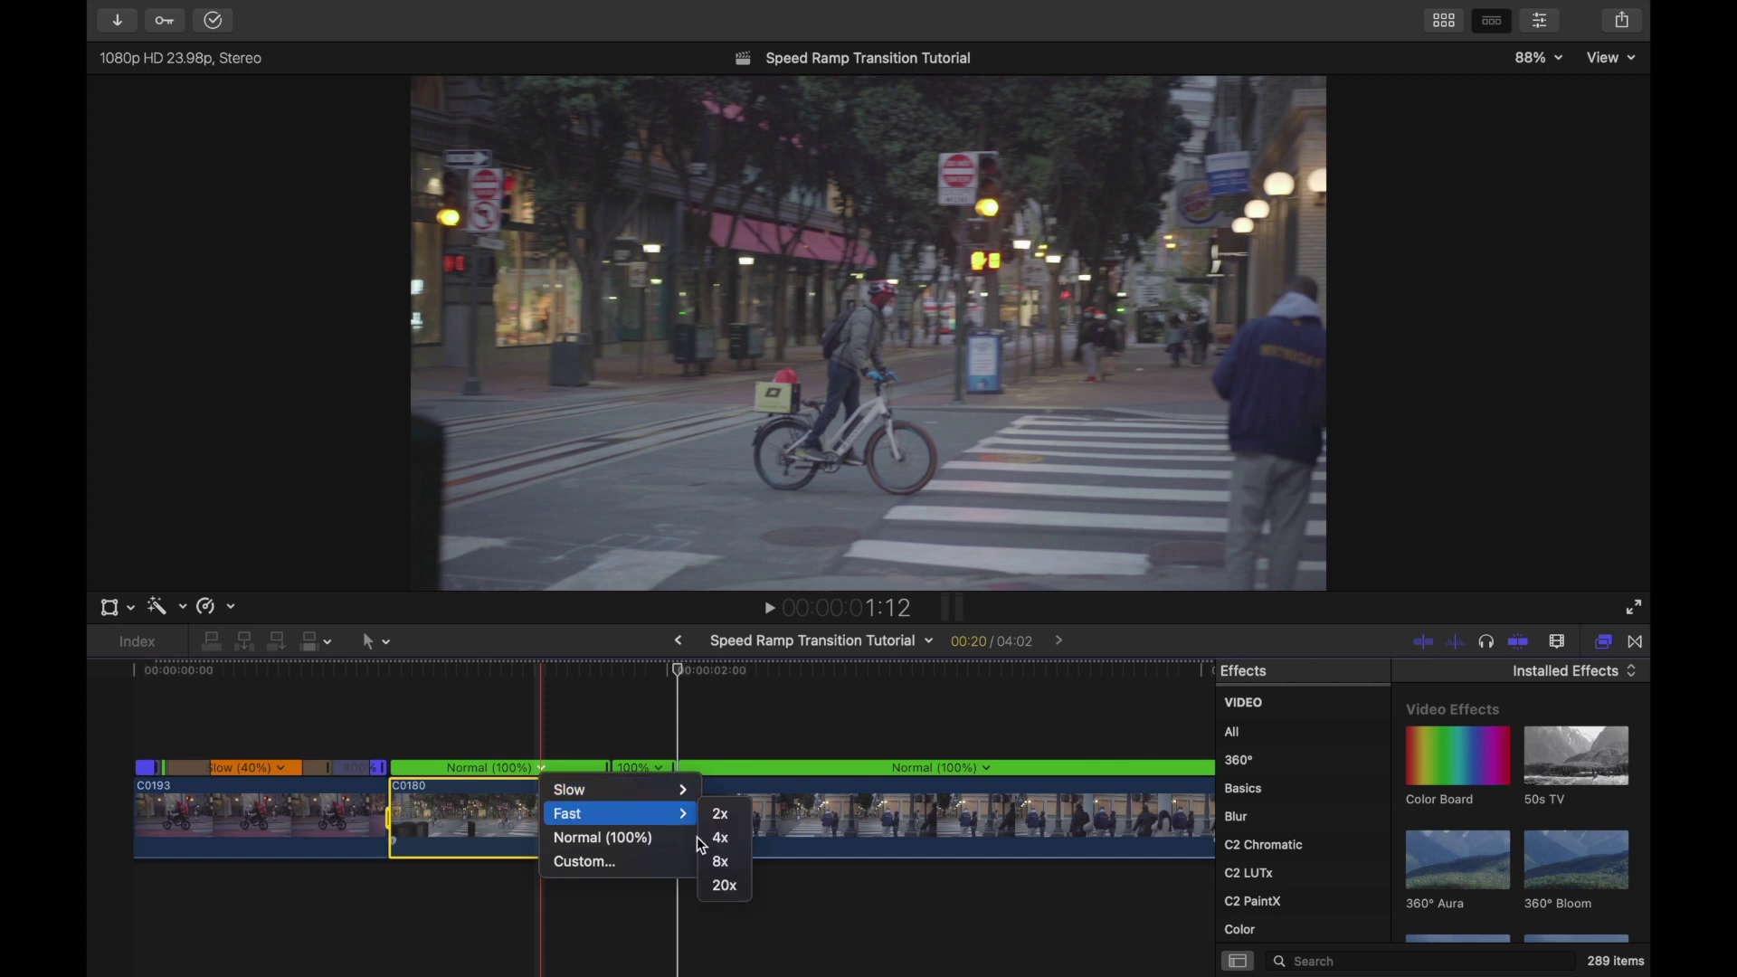
left_click(726, 867)
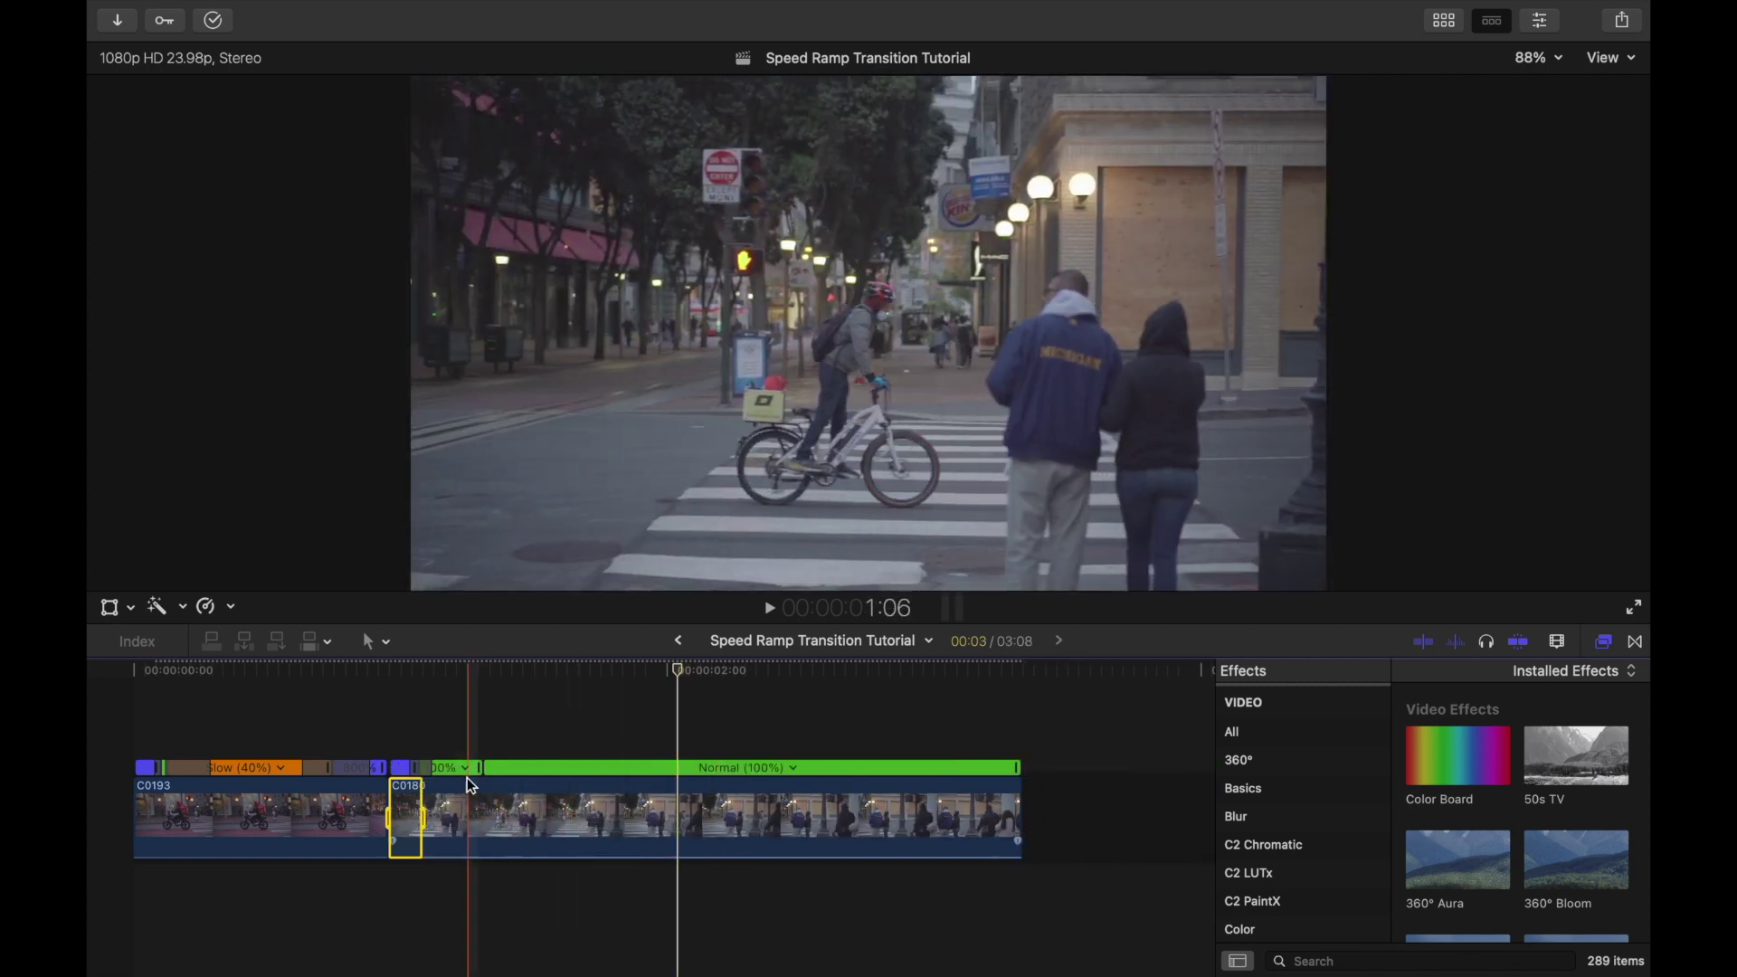
Step: Make C0180's short middle section a Custom Automatic slow transition
left_click(465, 768)
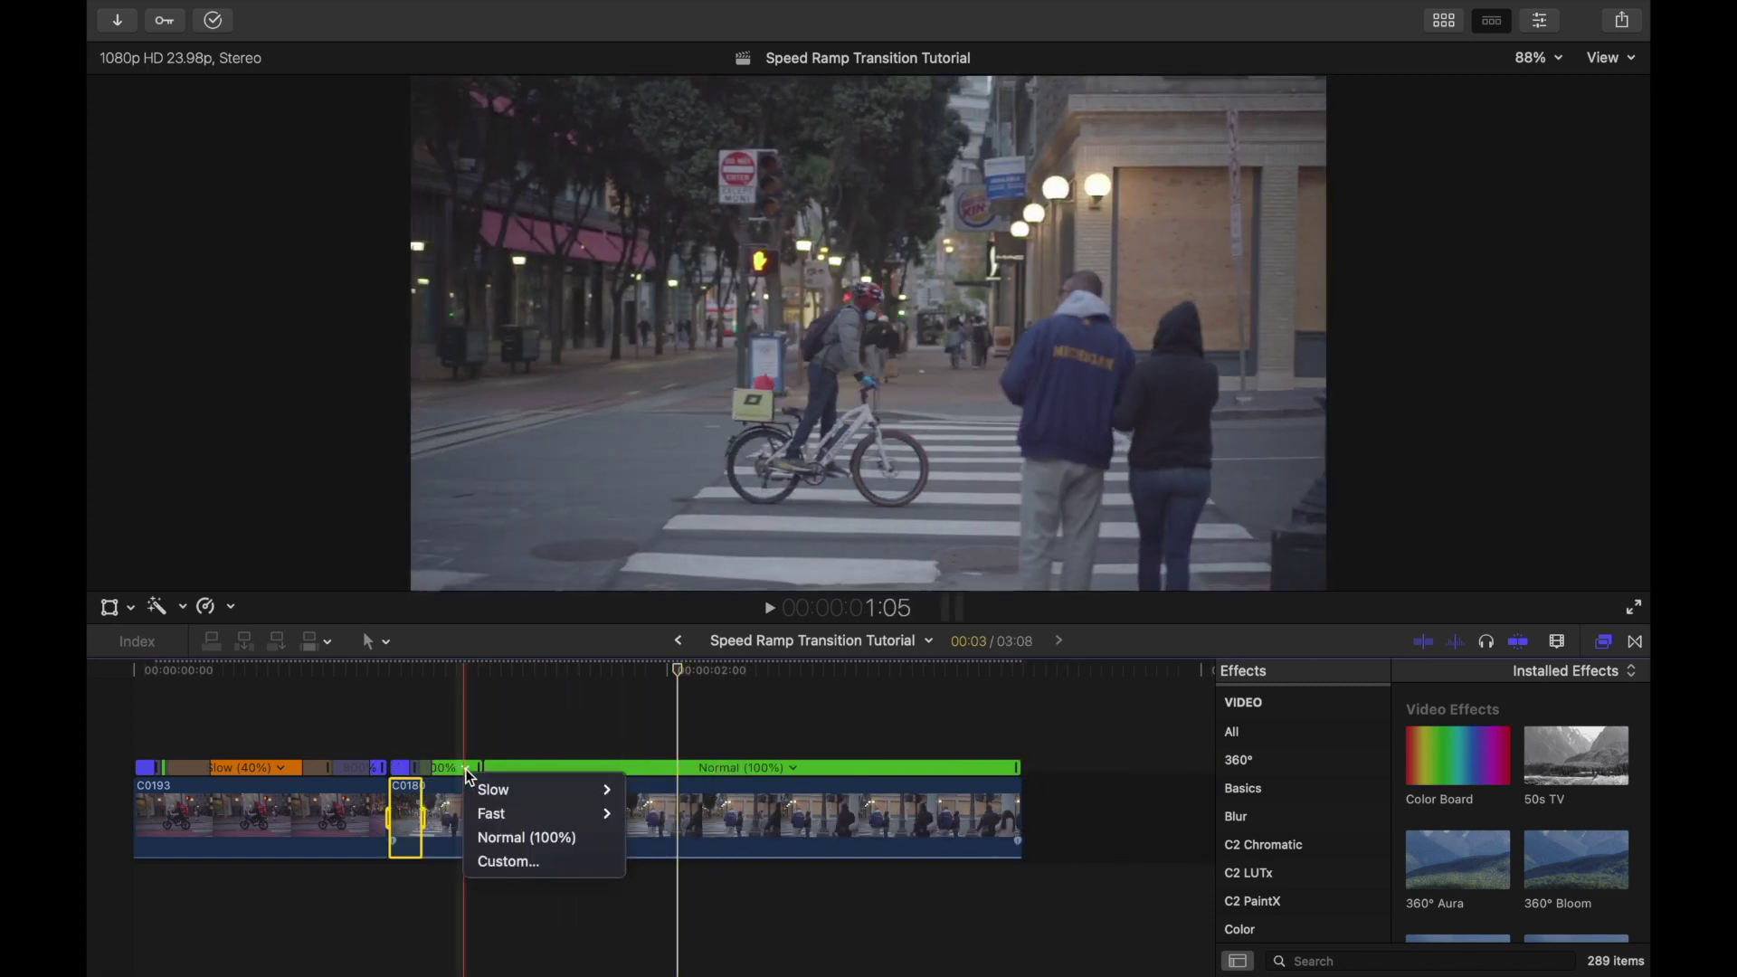
left_click(505, 860)
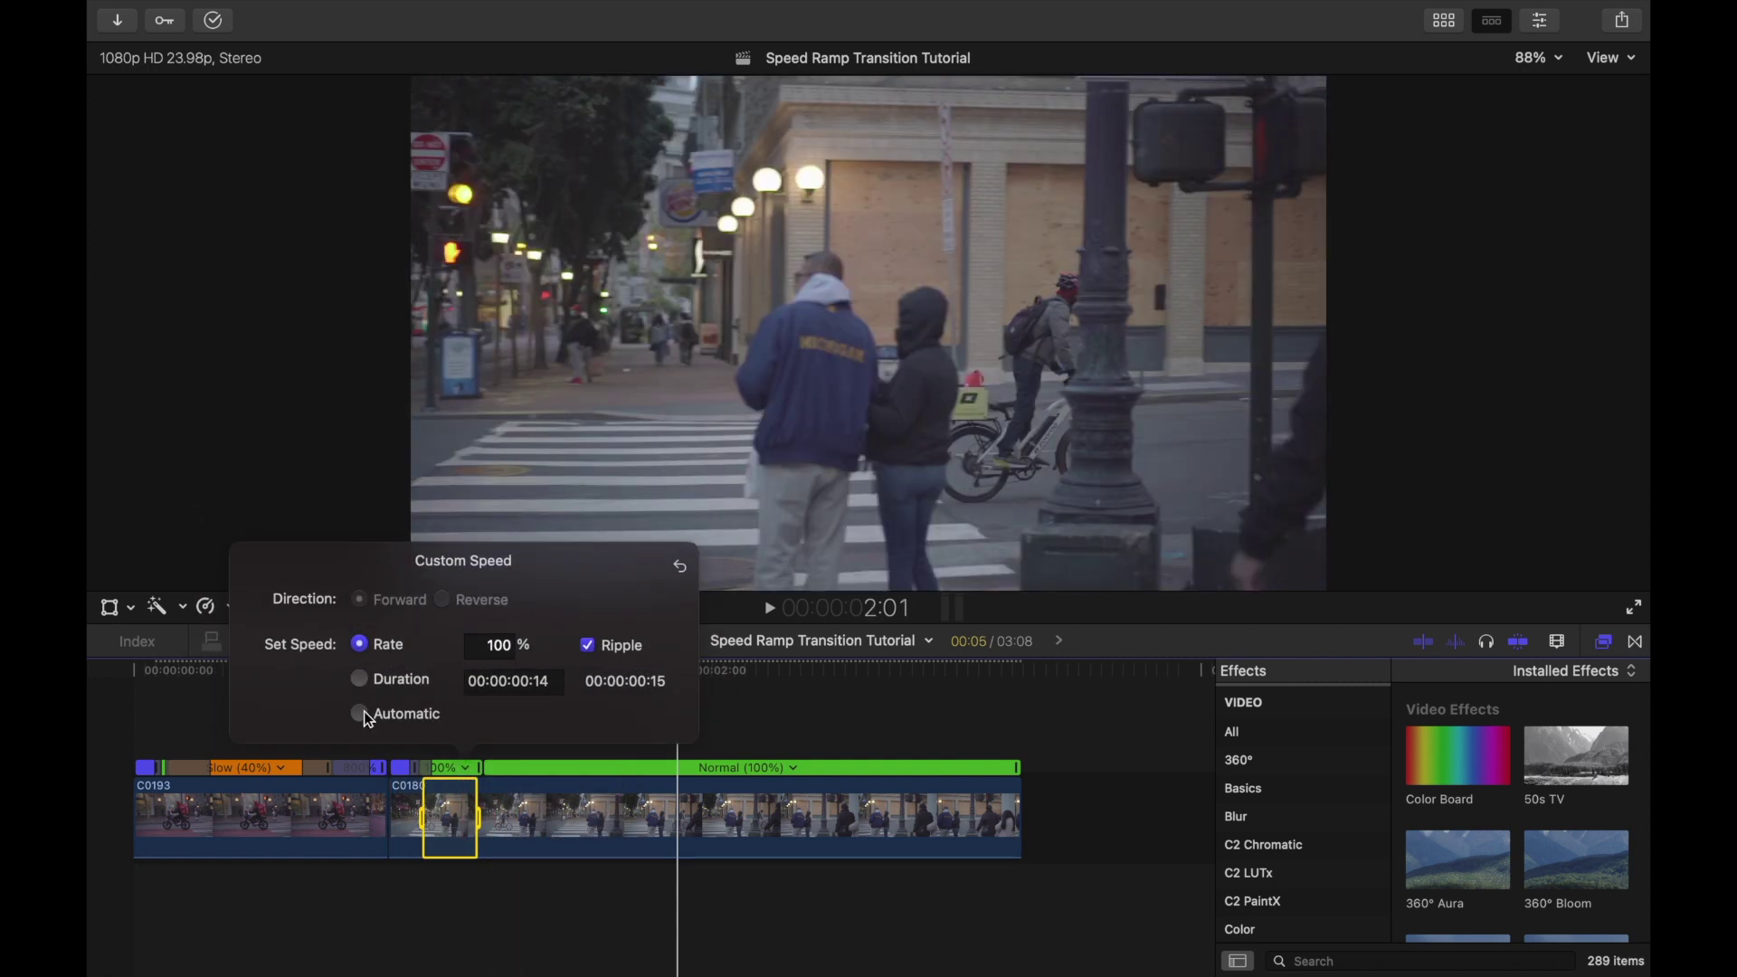
left_click(365, 712)
Step: Speed C0180's last section up to 8x and select the whole clip
left_click(885, 768)
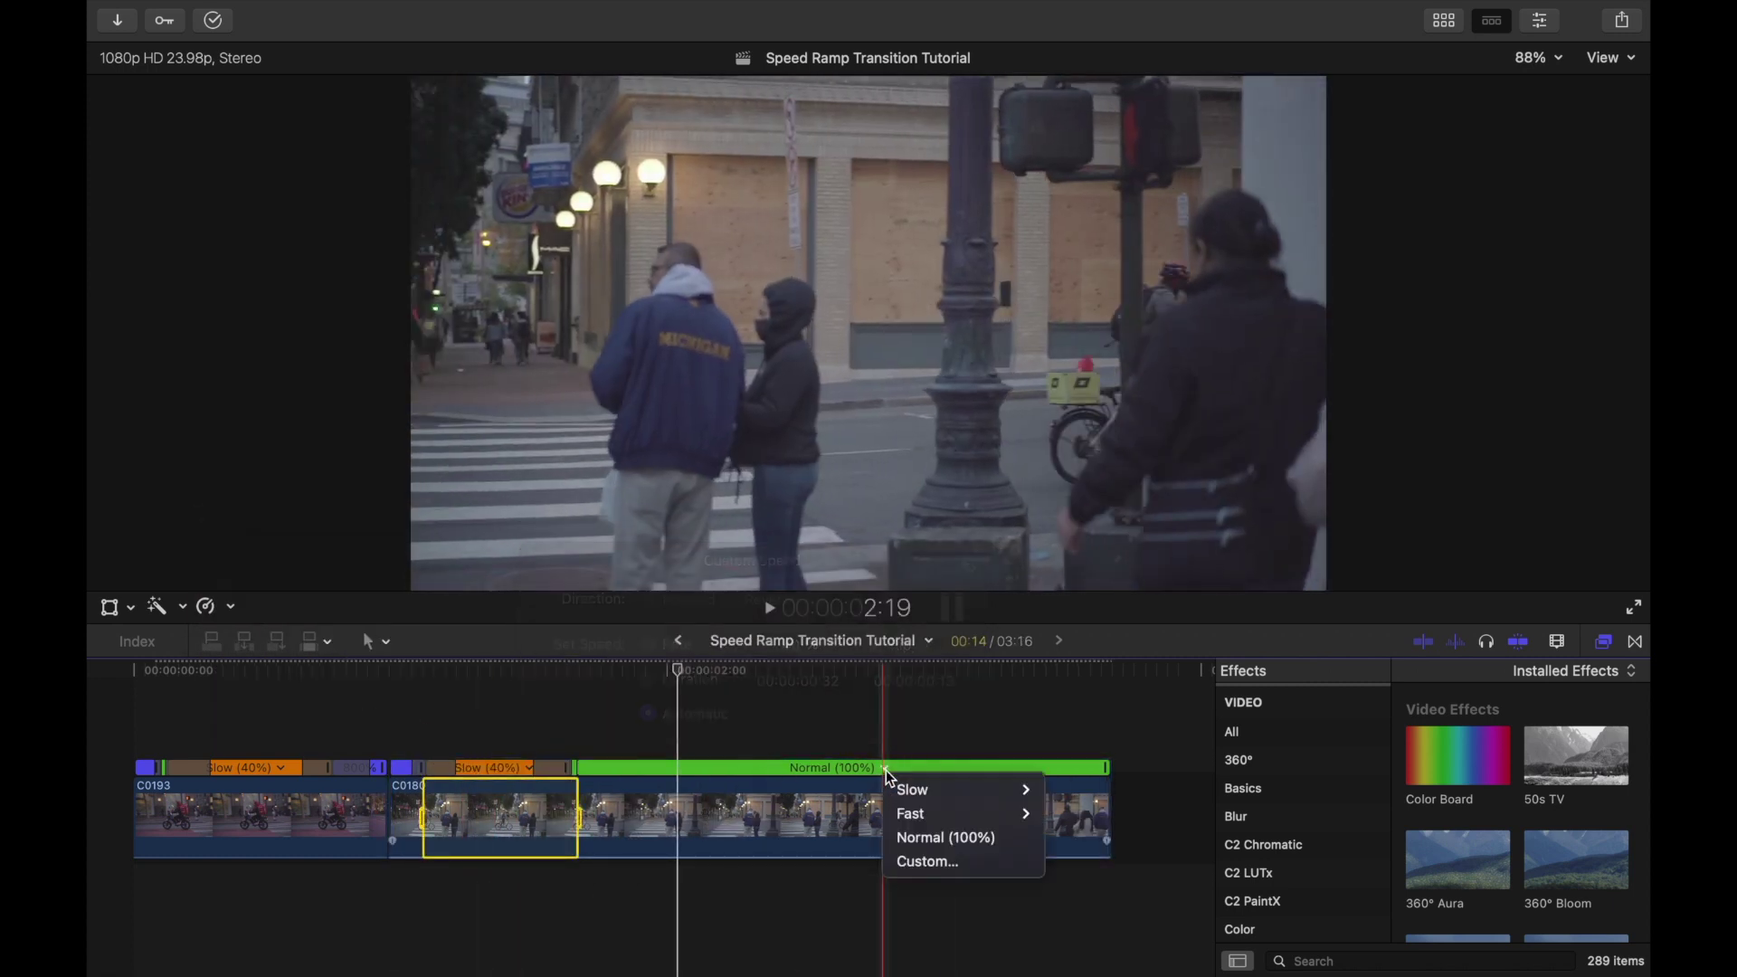
mouse_move(923, 811)
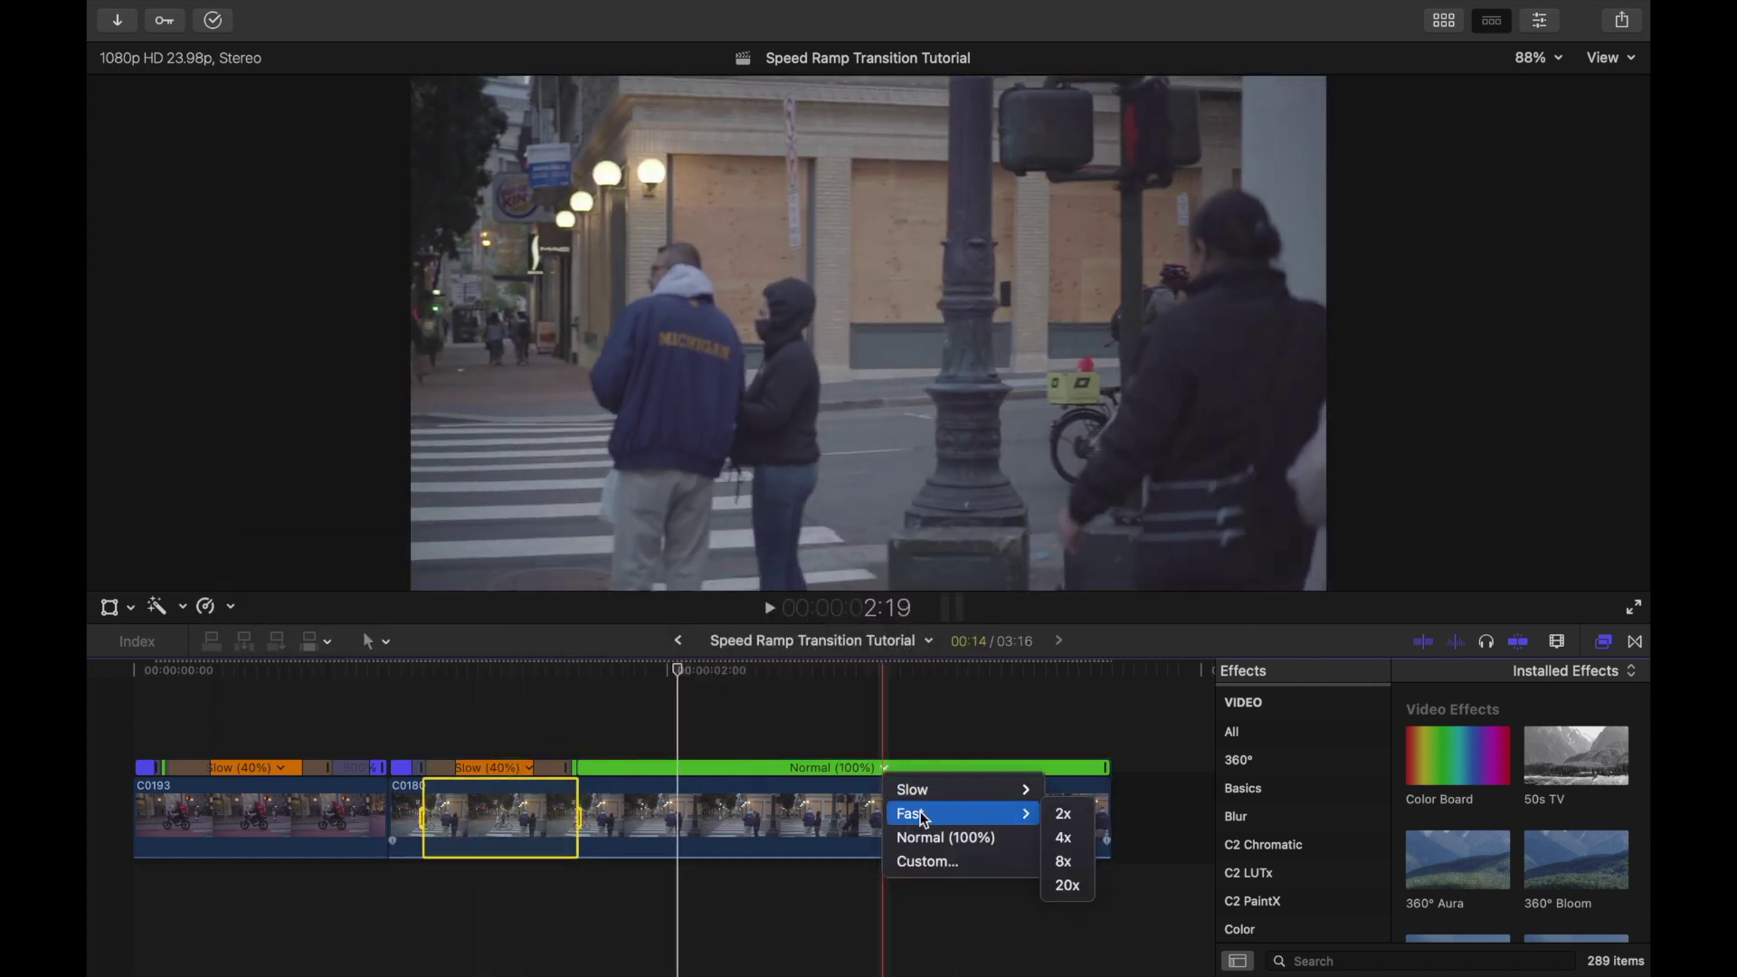
left_click(1068, 859)
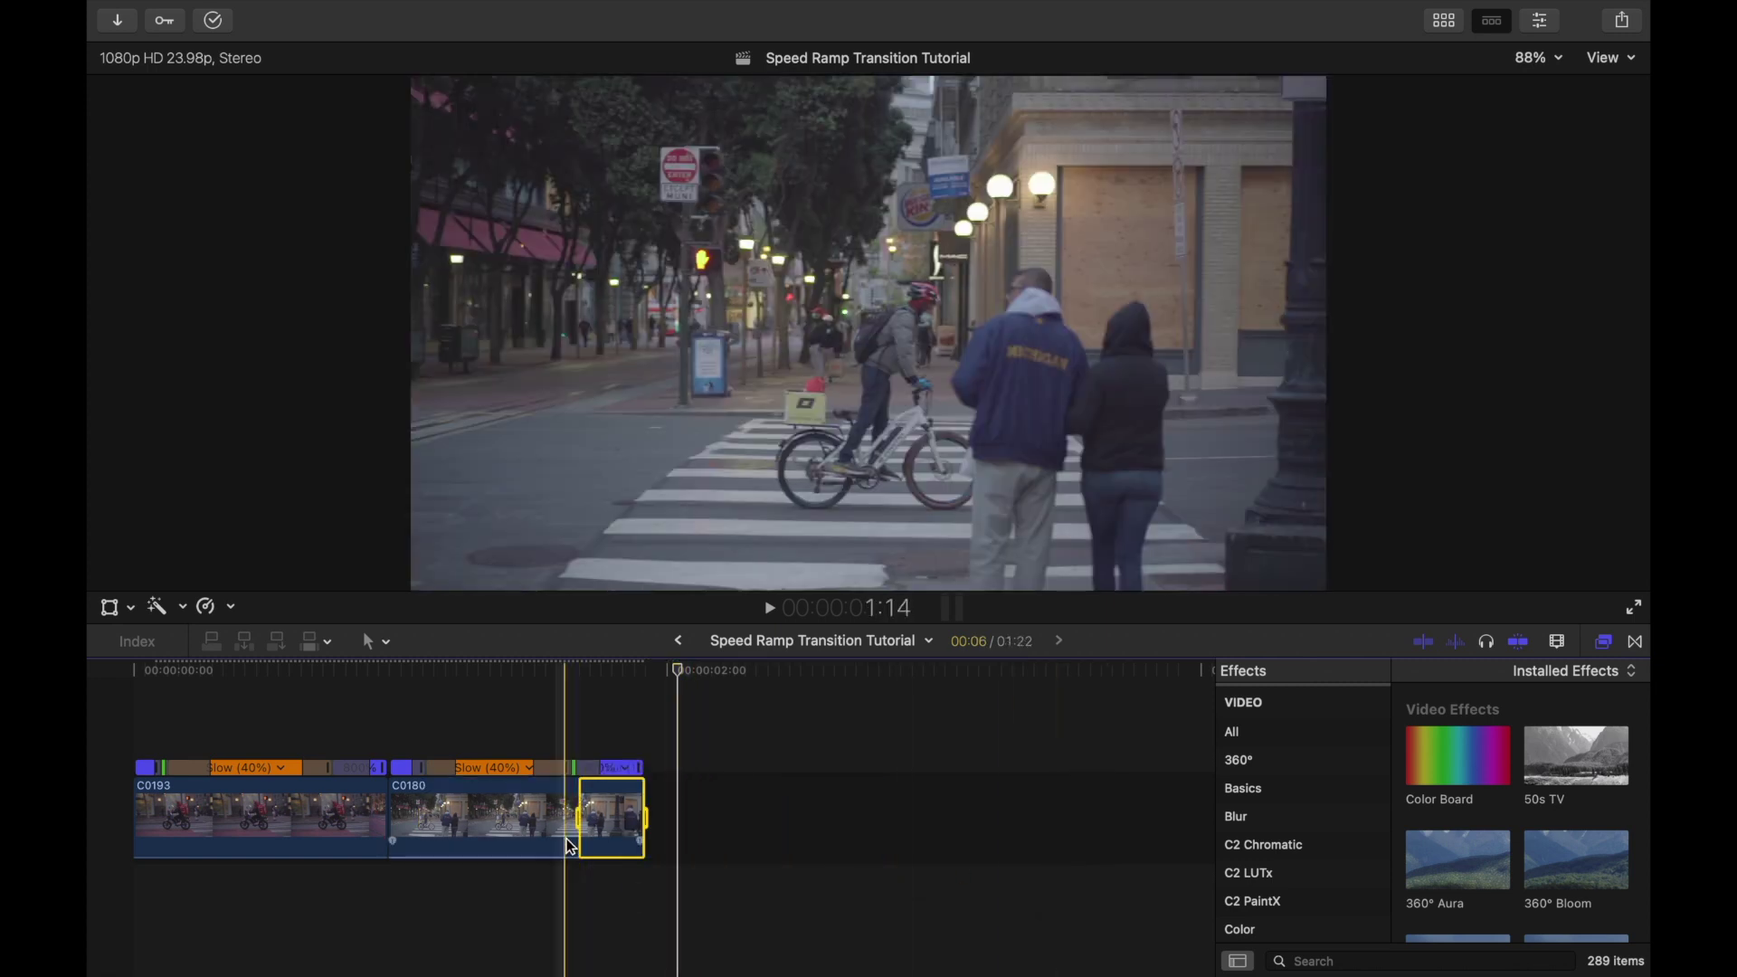
left_click(532, 831)
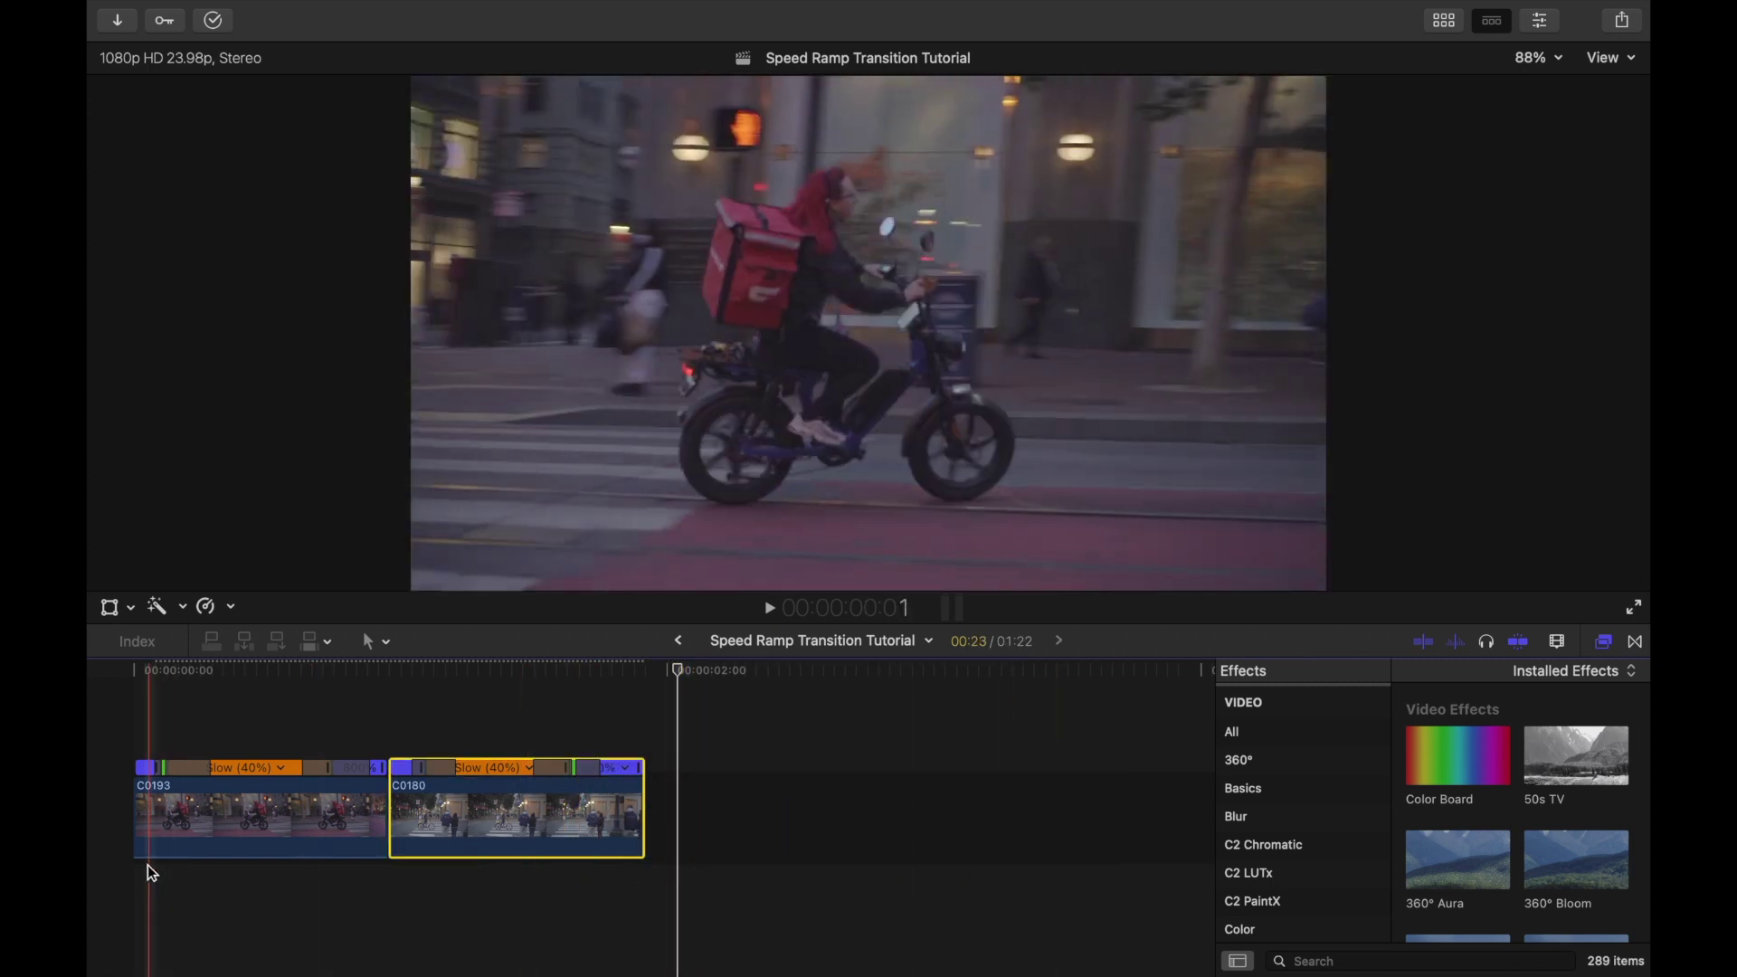
left_click(127, 882)
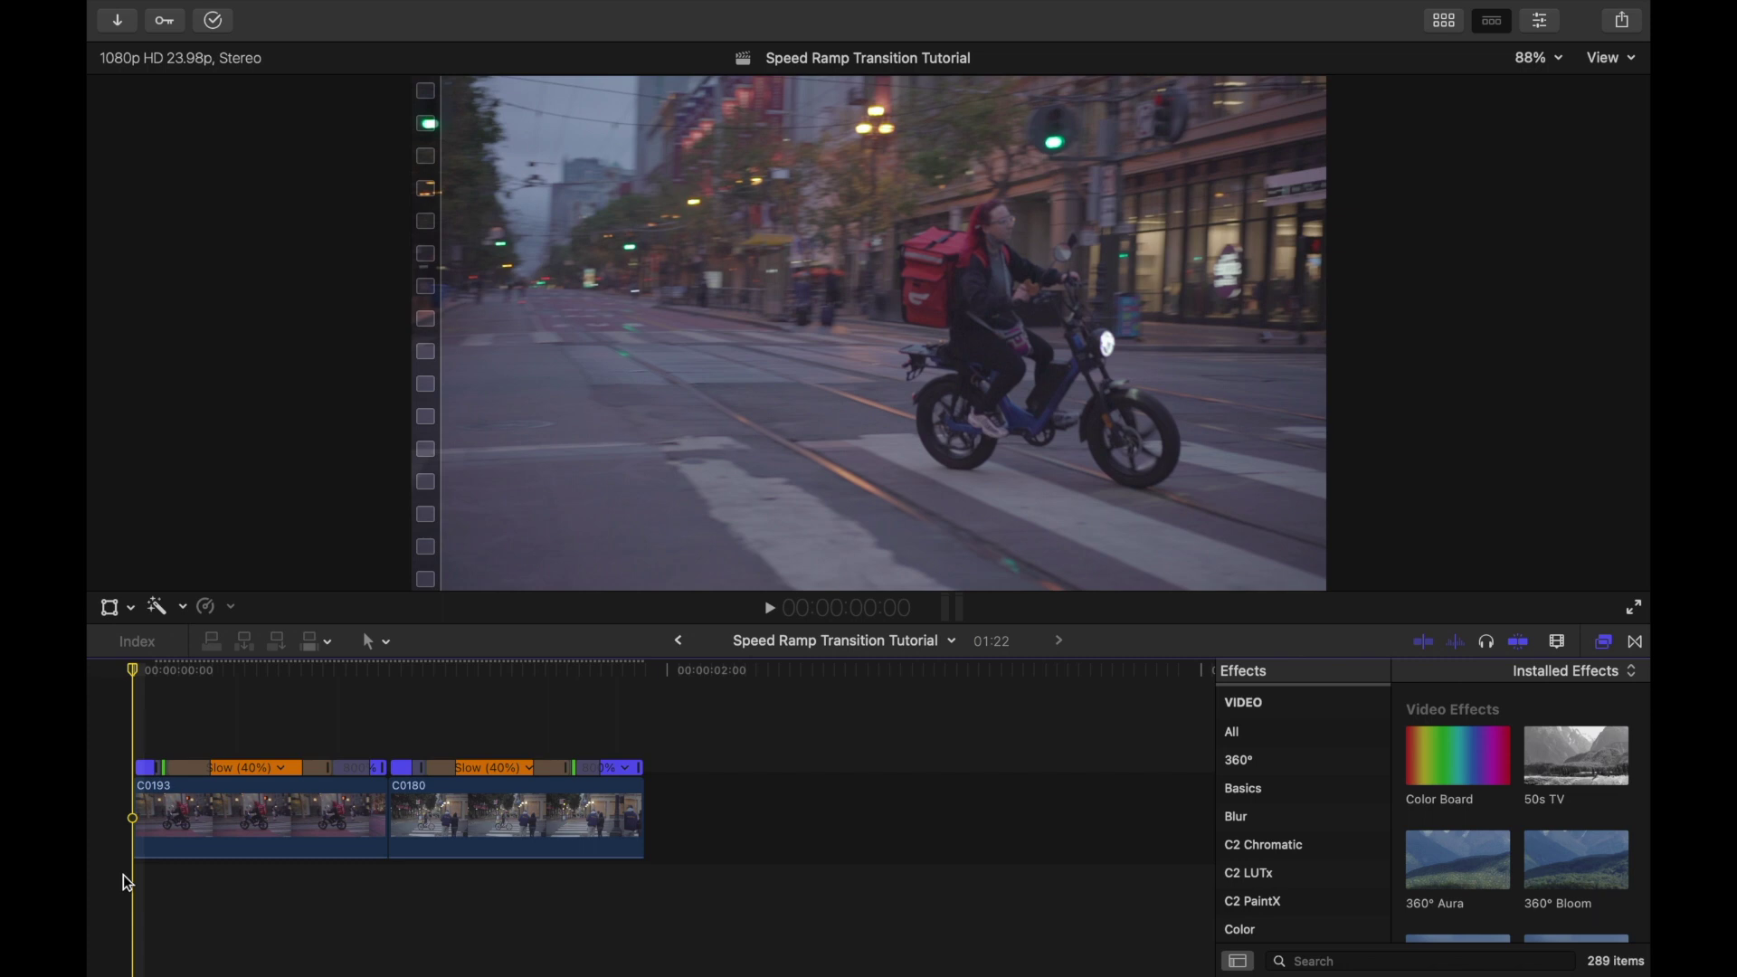
key("space")
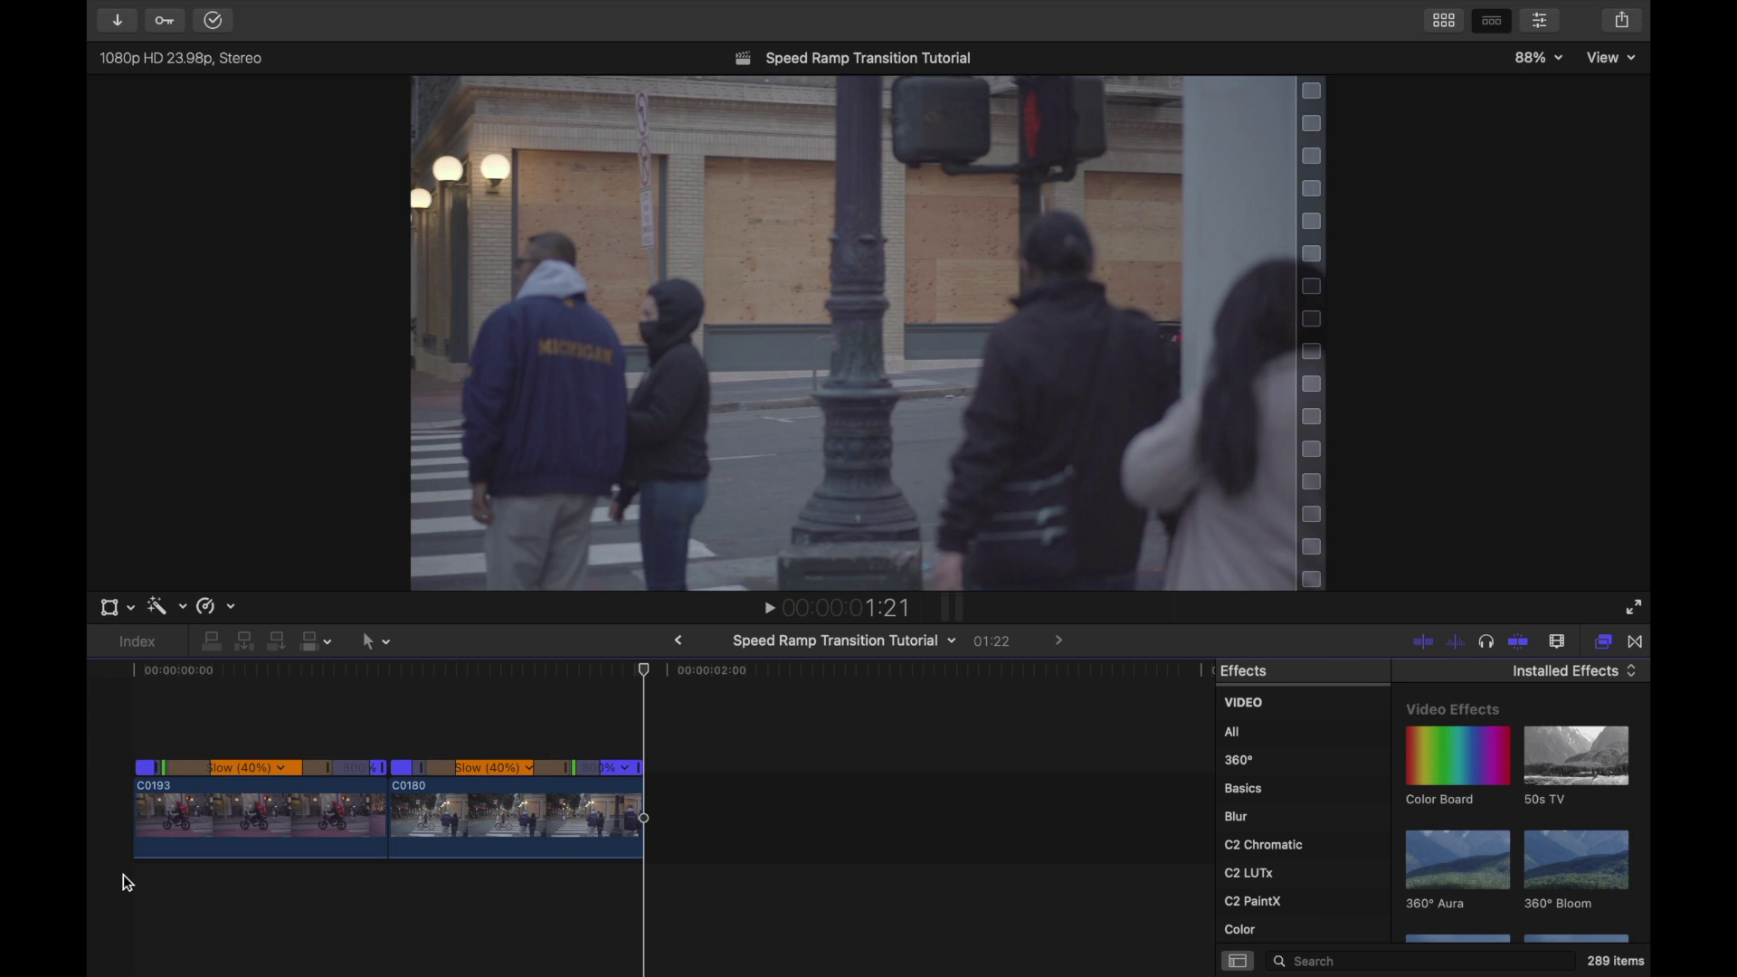
left_click(123, 876)
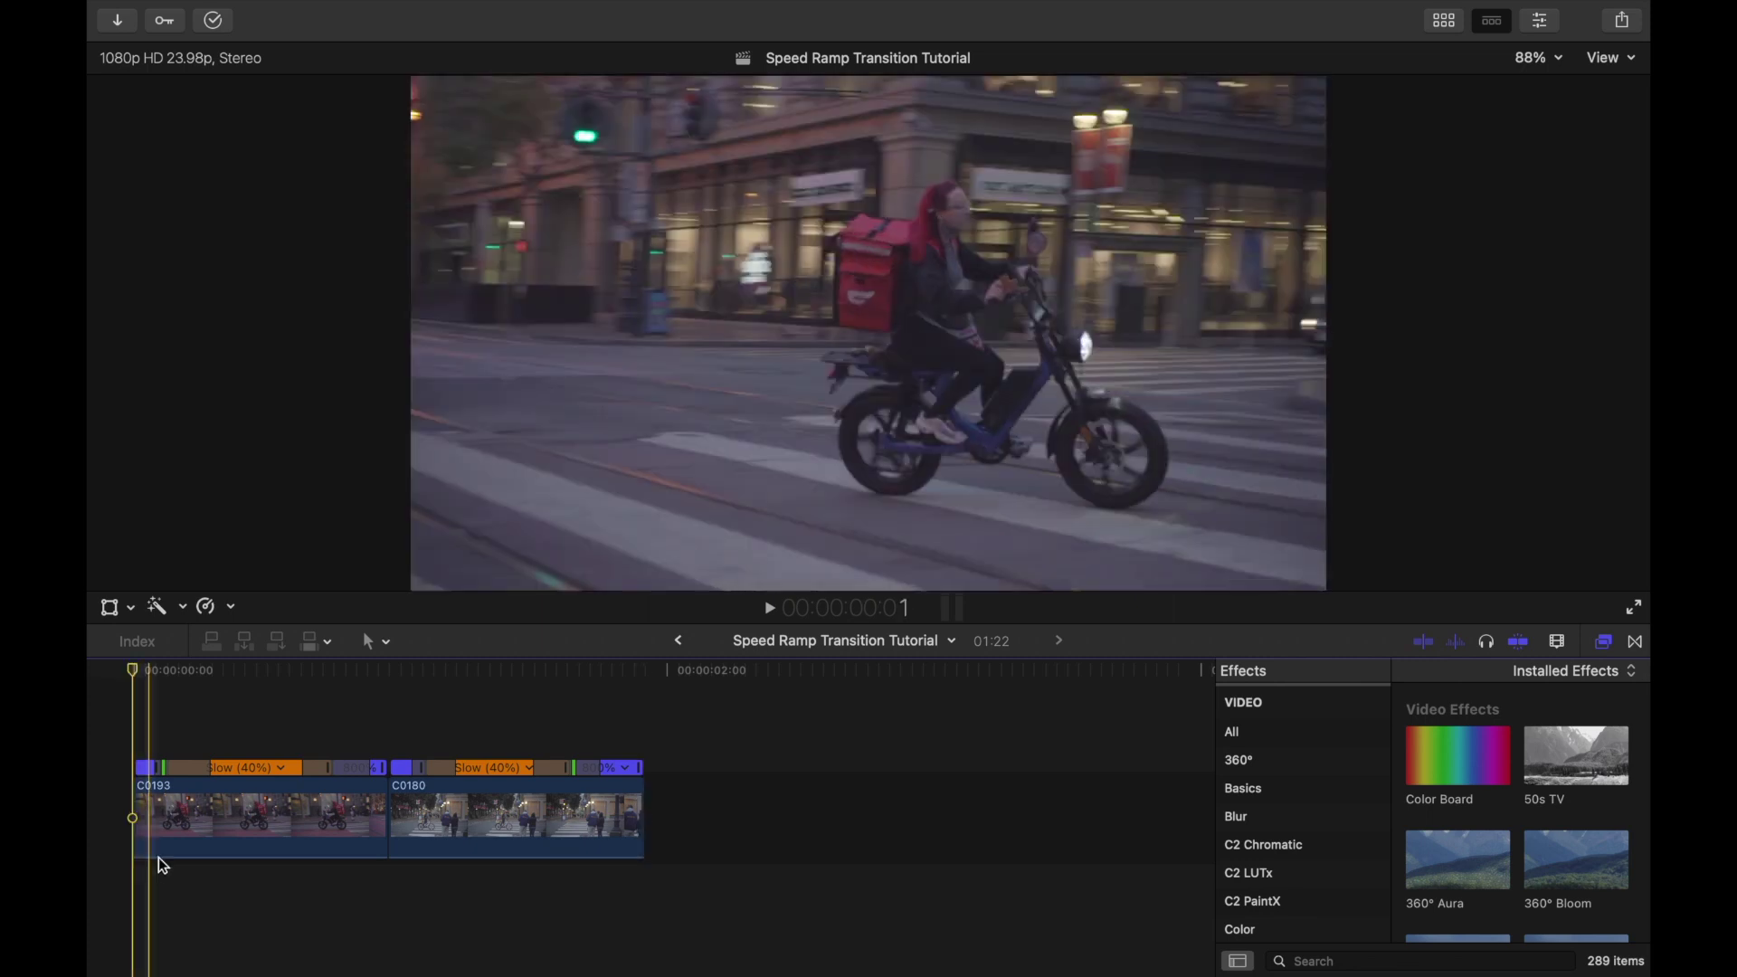